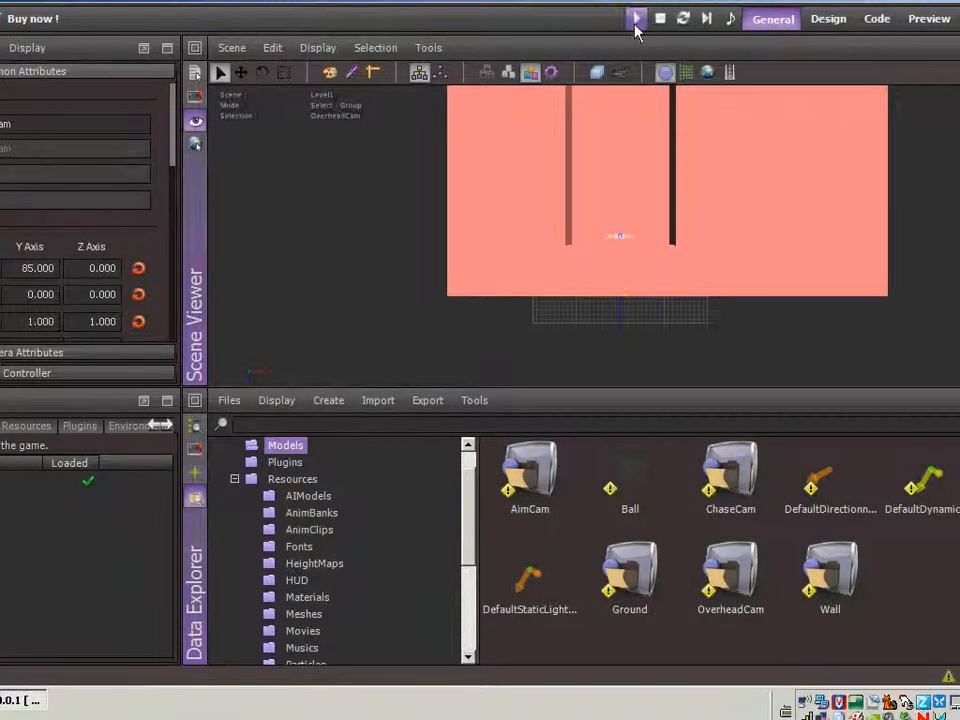
# Run the Level1 game, toggle the camera once, and stop the test run
pyautogui.click(636, 18)
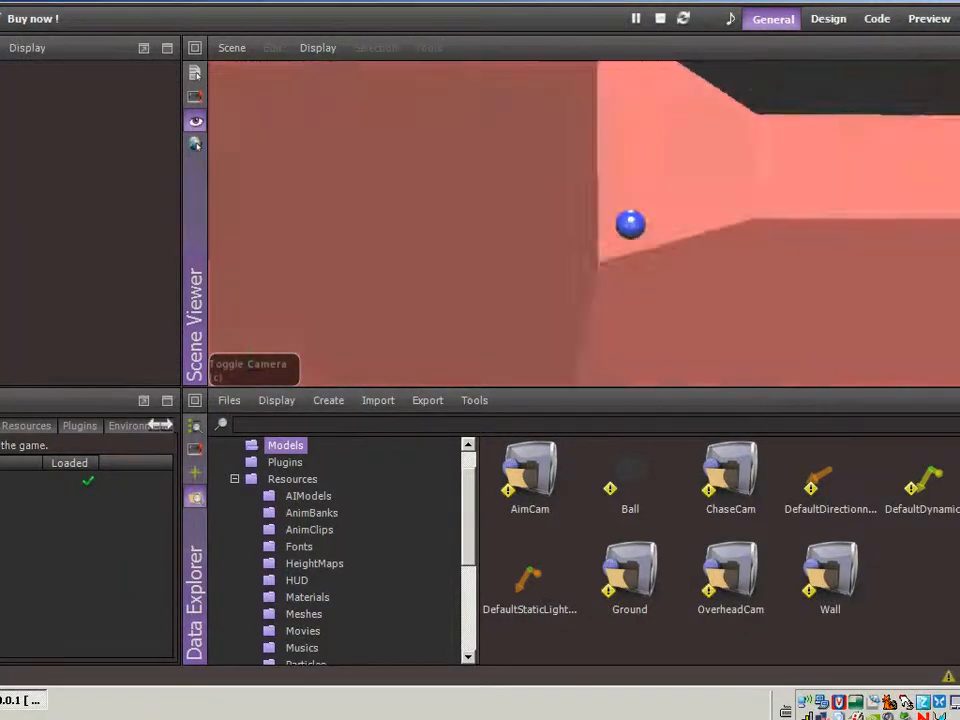
pyautogui.press('c')
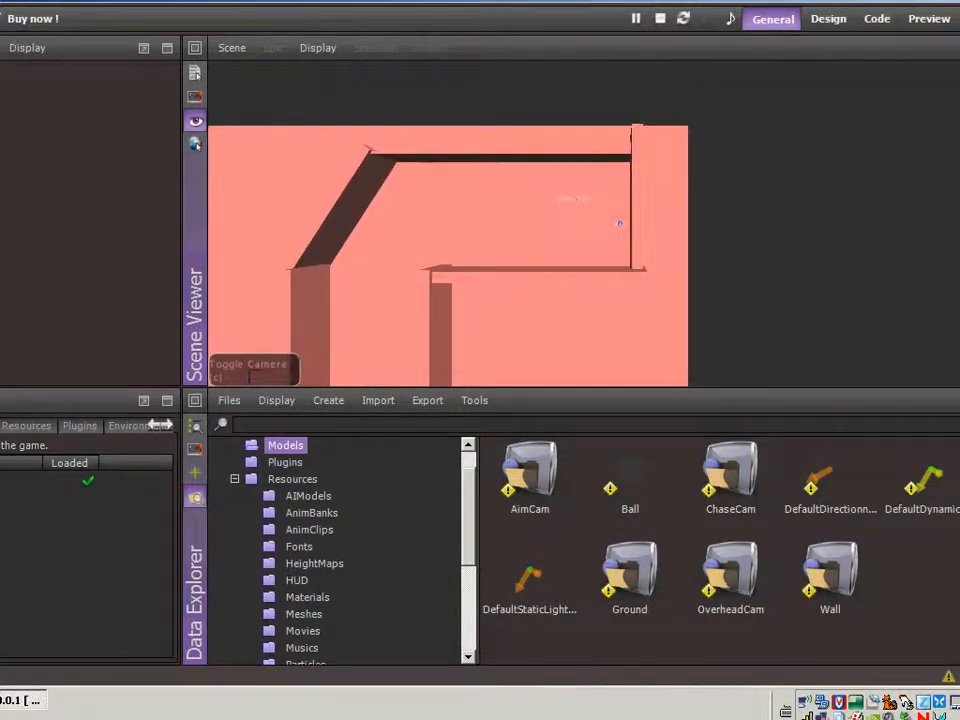
pyautogui.press('Escape')
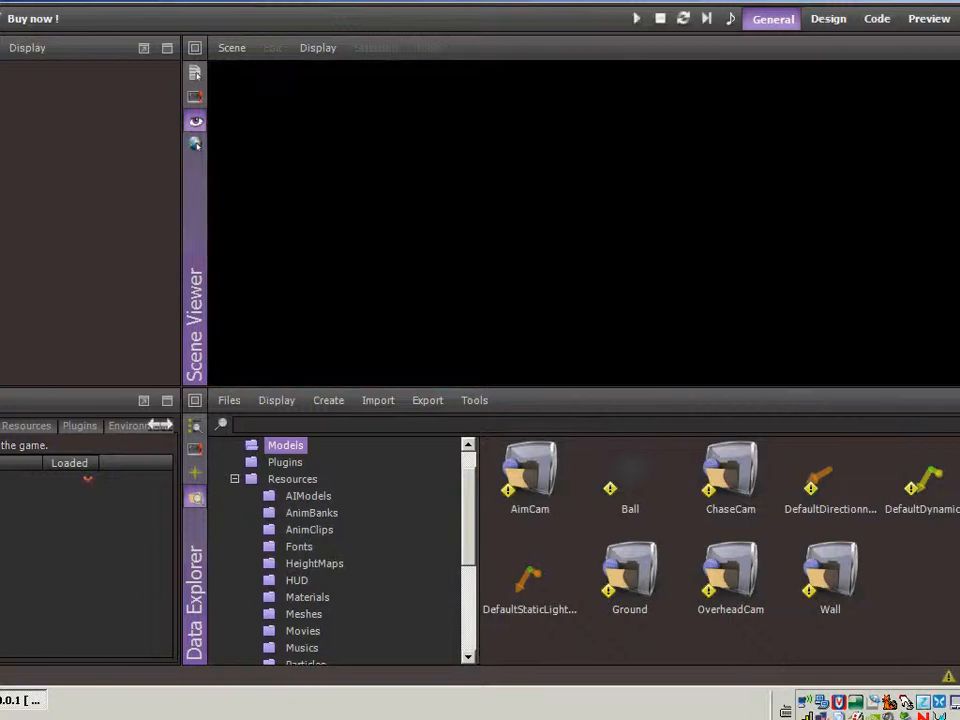
# Start a new cylinder shape model and name it Pillar
pyautogui.click(326, 401)
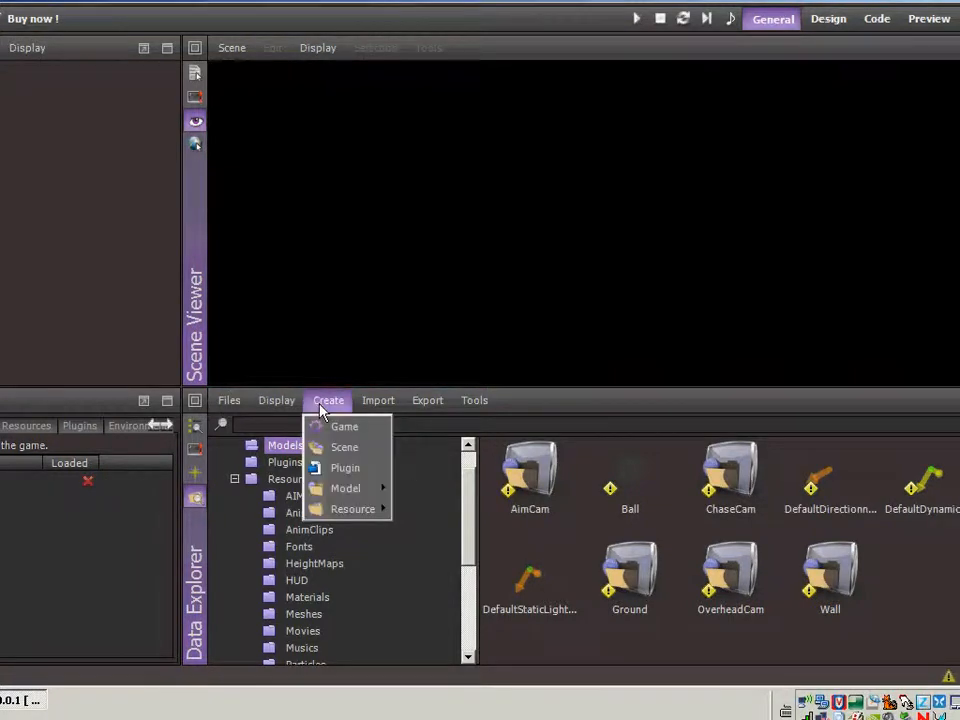
pyautogui.moveTo(366, 494)
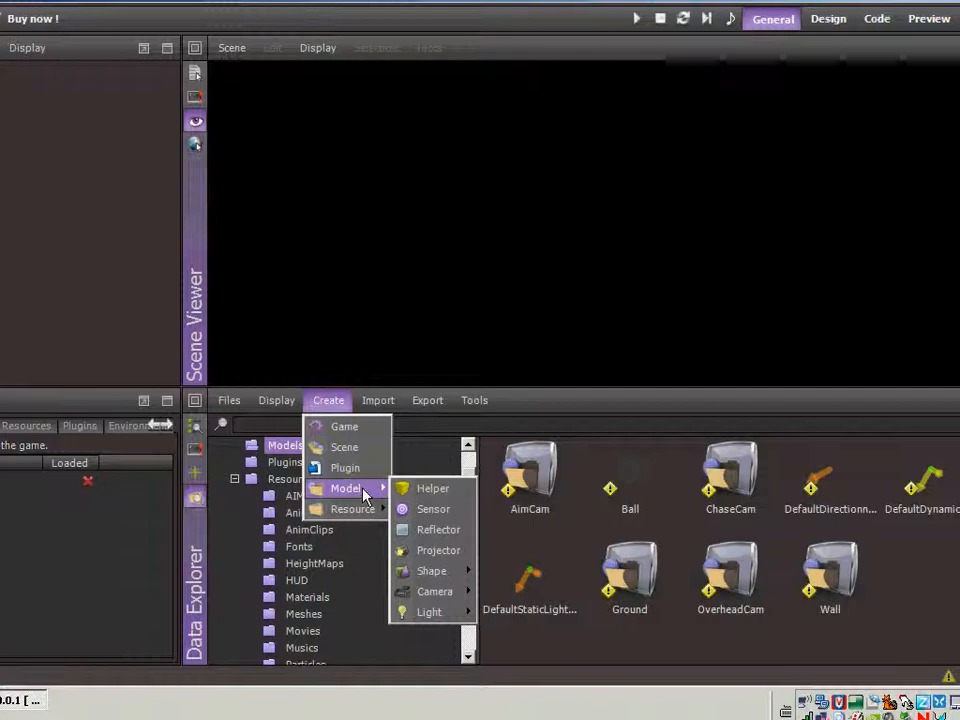
pyautogui.moveTo(430, 571)
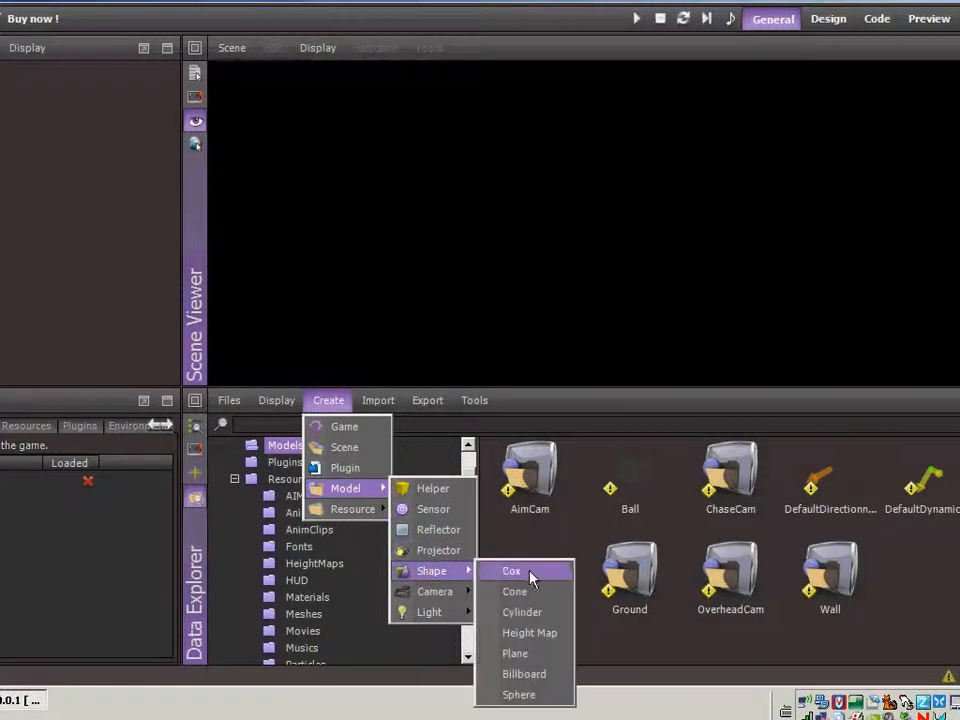
pyautogui.click(525, 612)
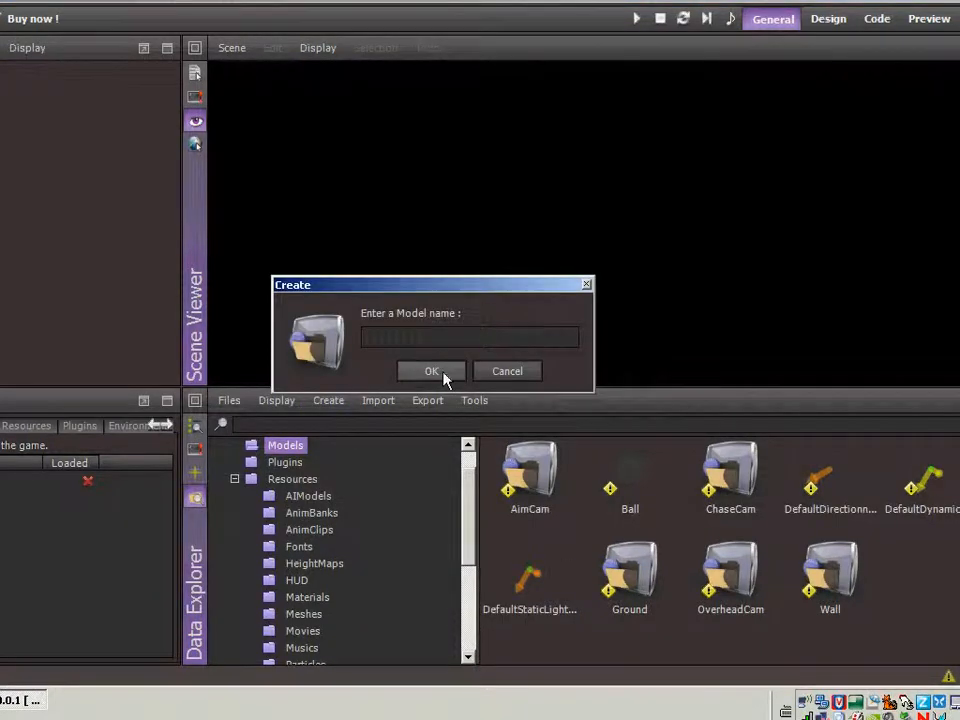
pyautogui.write('Pillar')
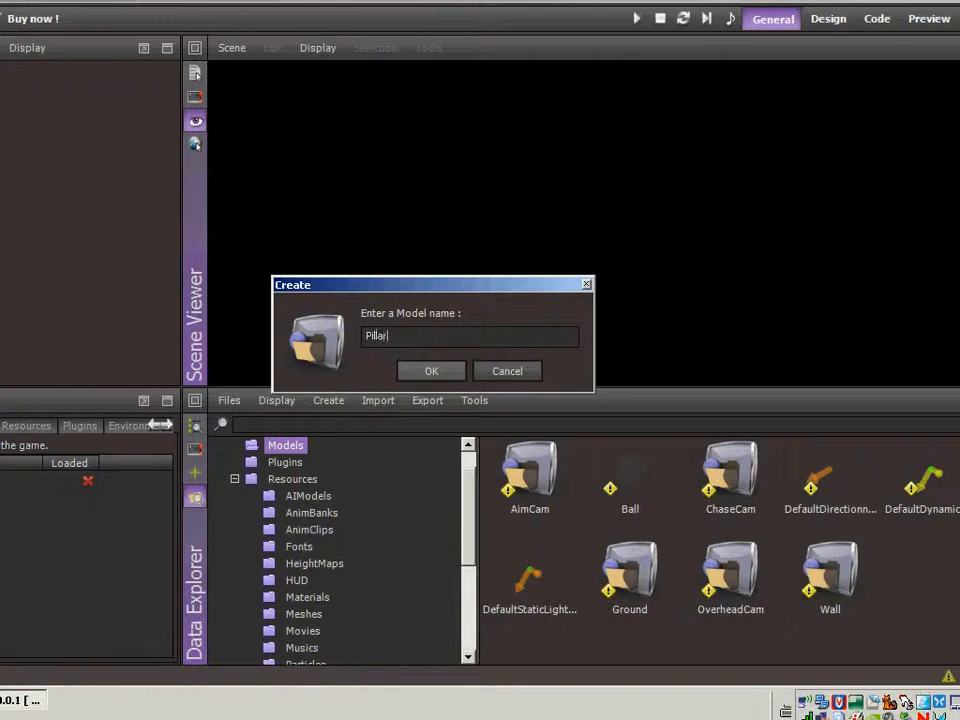
pyautogui.click(443, 378)
# Create the Pillar cylinder mesh with a height of 5, overwriting the existing mesh of that name
pyautogui.click(369, 272)
pyautogui.write('8.00')
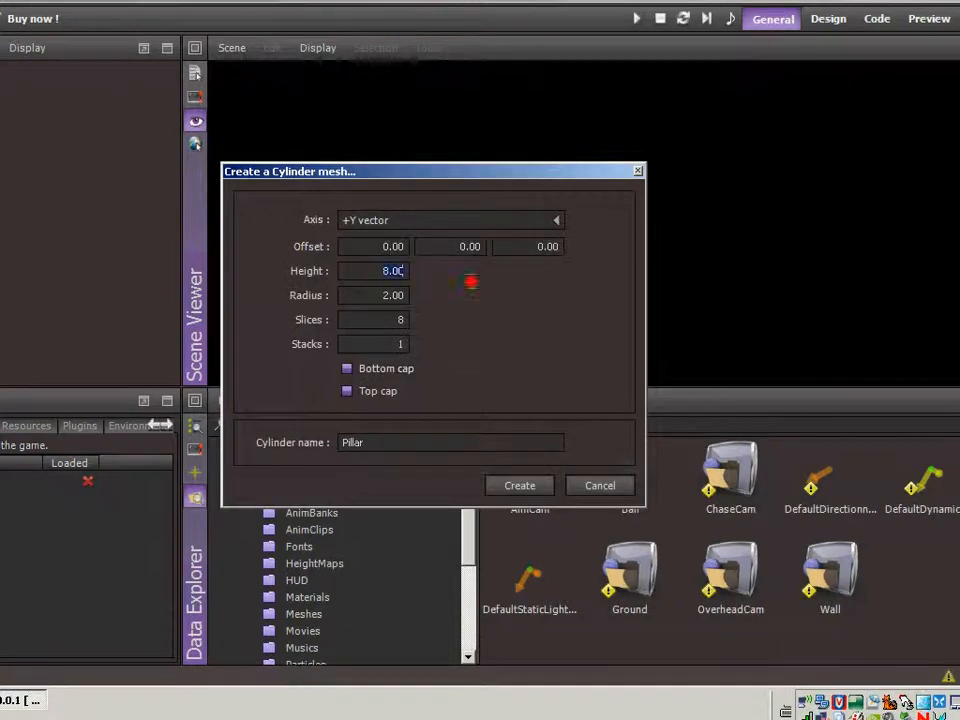
pyautogui.write('5')
pyautogui.press('Tab')
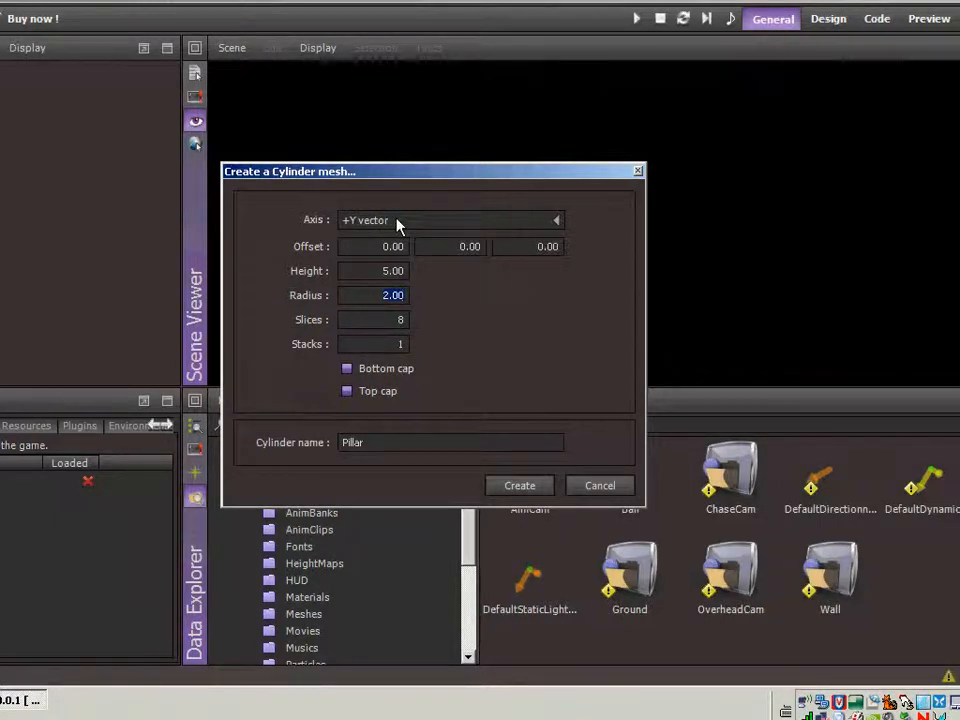
pyautogui.click(519, 486)
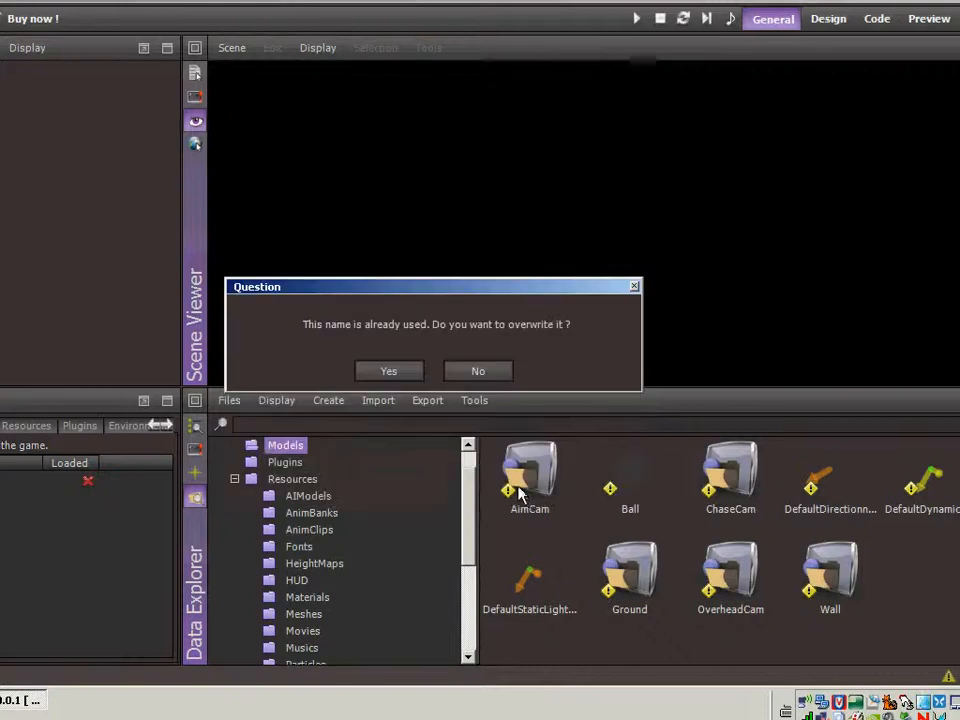
pyautogui.click(375, 379)
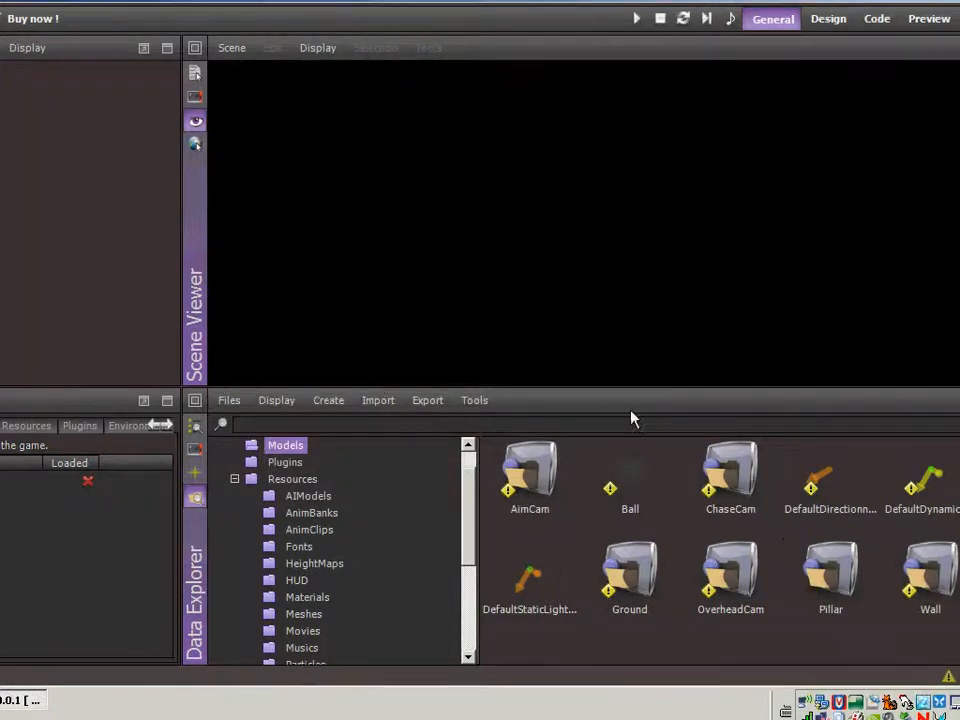
# Open the Pillar model for editing and apply BallMaterial to its cylinder
pyautogui.doubleClick(826, 566)
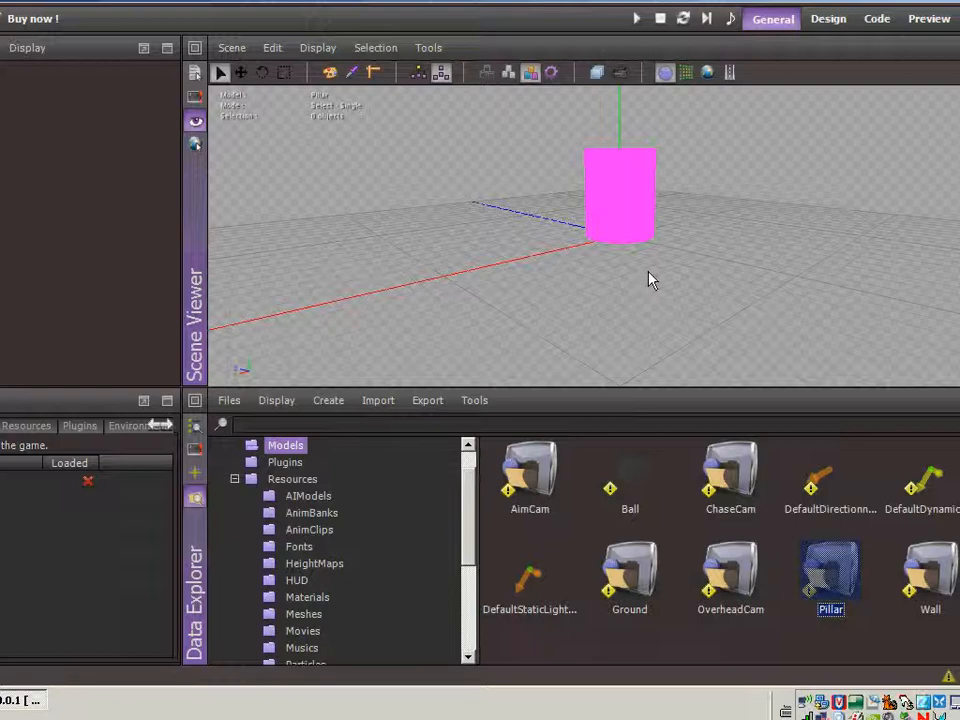
pyautogui.click(634, 206)
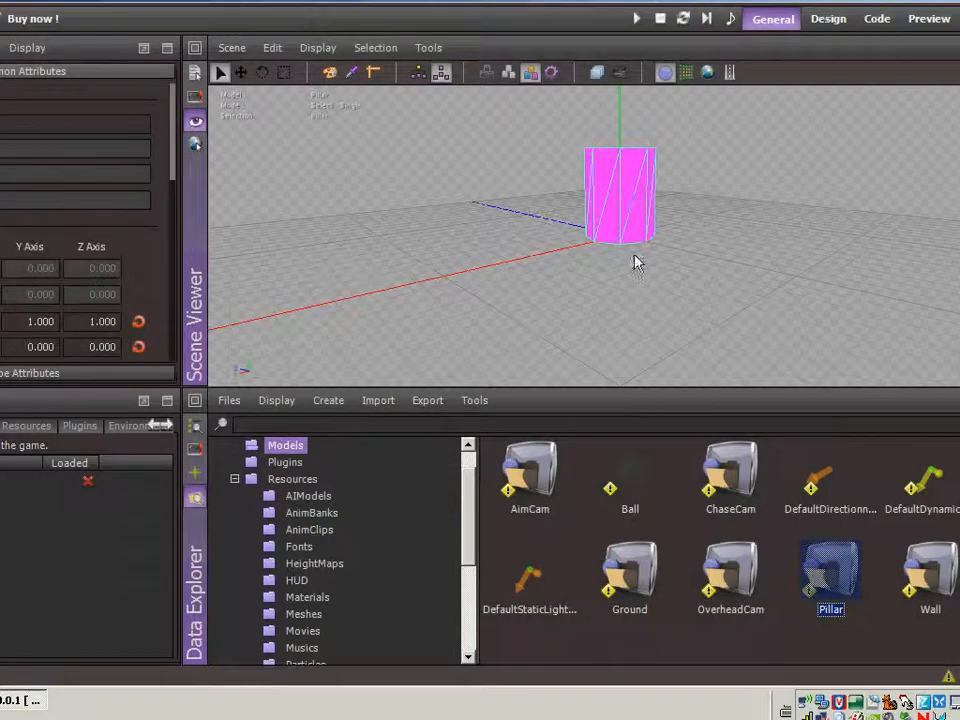
pyautogui.click(309, 599)
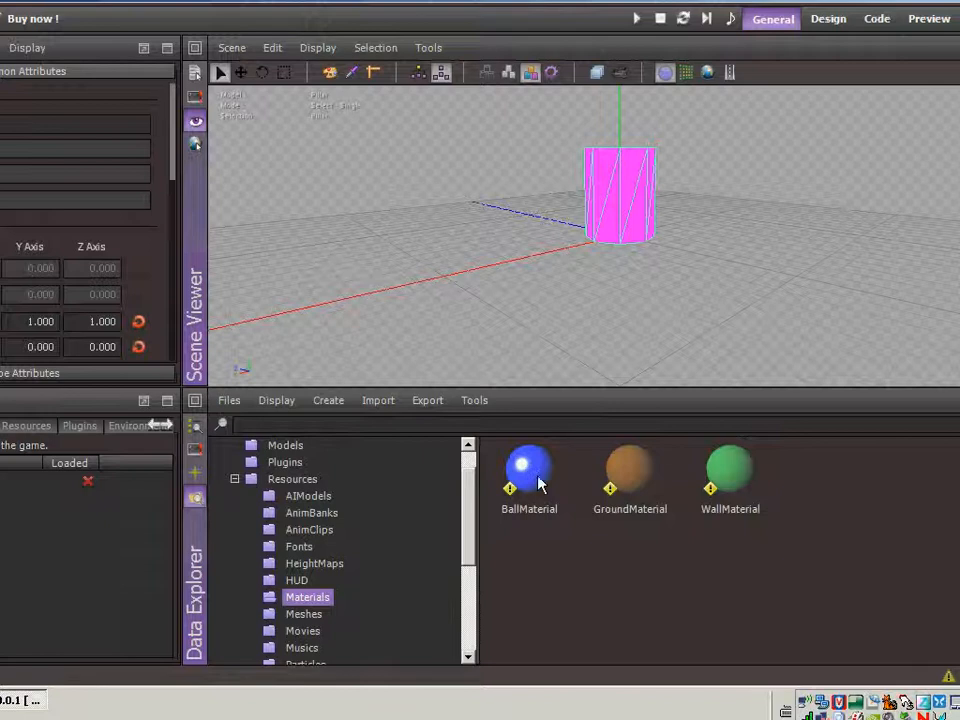
pyautogui.moveTo(525, 484); pyautogui.dragTo(634, 193)
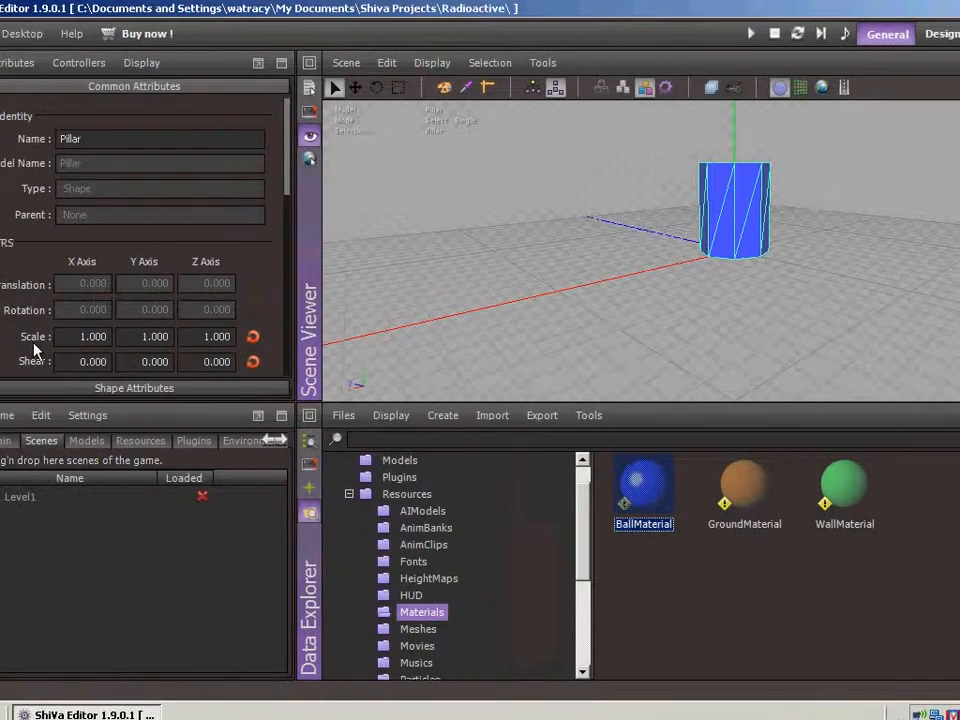
# Set the Pillar's X-axis shear to 1 so the cylinder leans
pyautogui.click(84, 339)
pyautogui.click(80, 361)
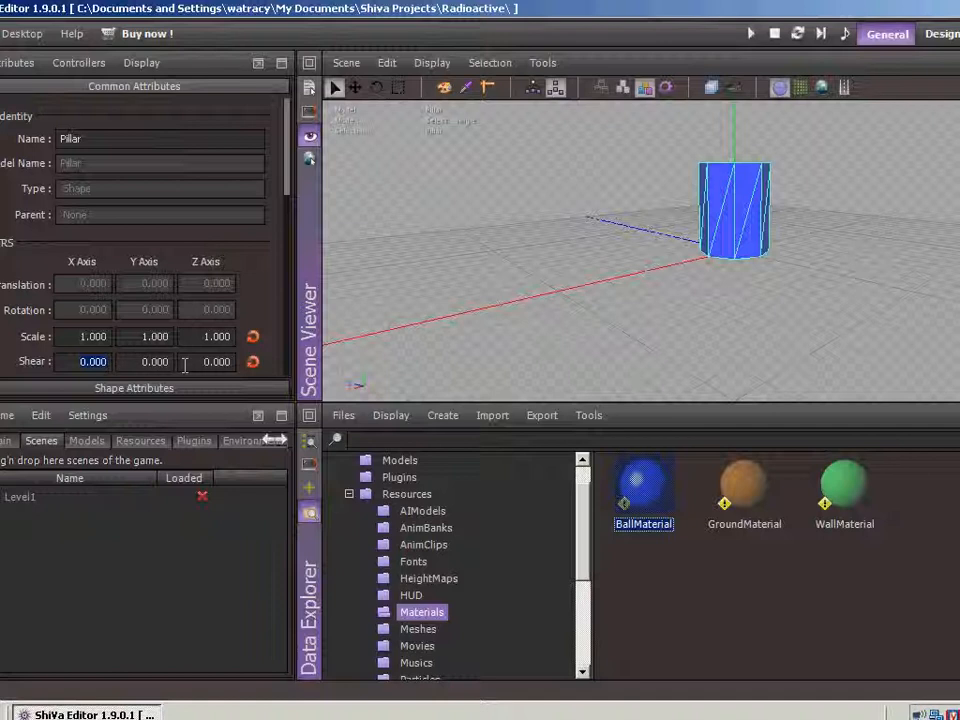
pyautogui.write('1')
pyautogui.press('Tab')
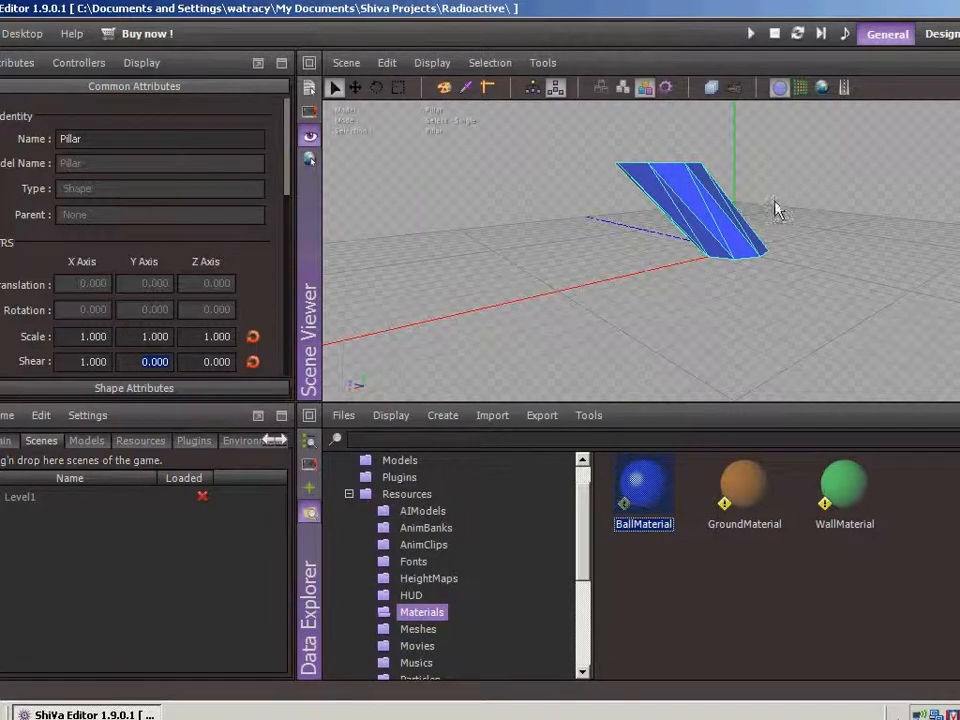
# Add a collider attribute to the slanted Pillar shape
pyautogui.moveTo(702, 221); pyautogui.dragTo(682, 208, button='middle')
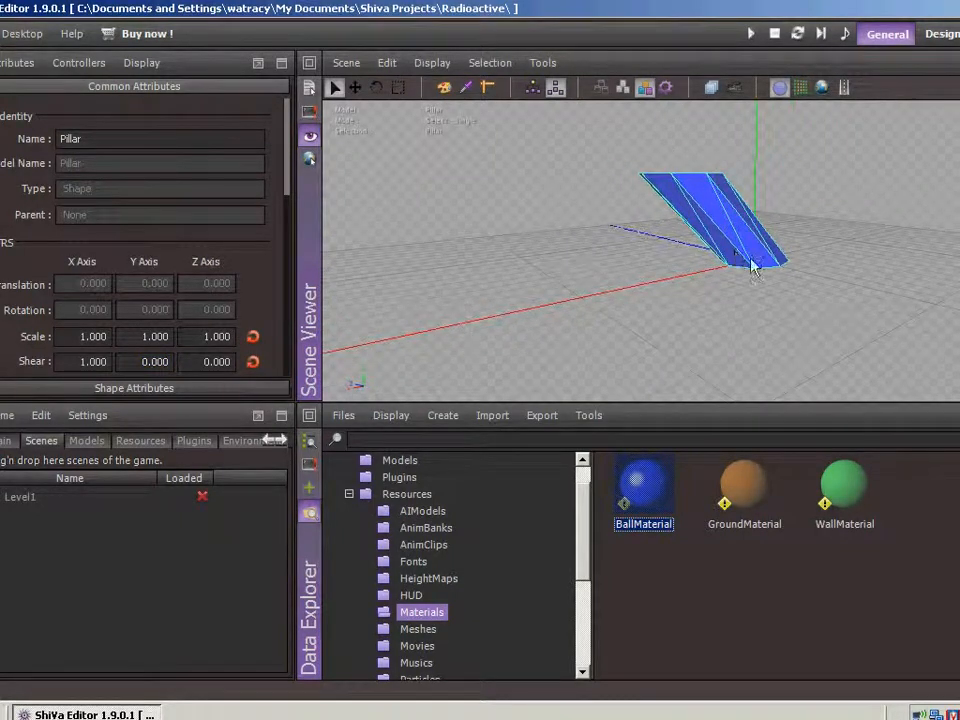
pyautogui.rightClick(707, 220)
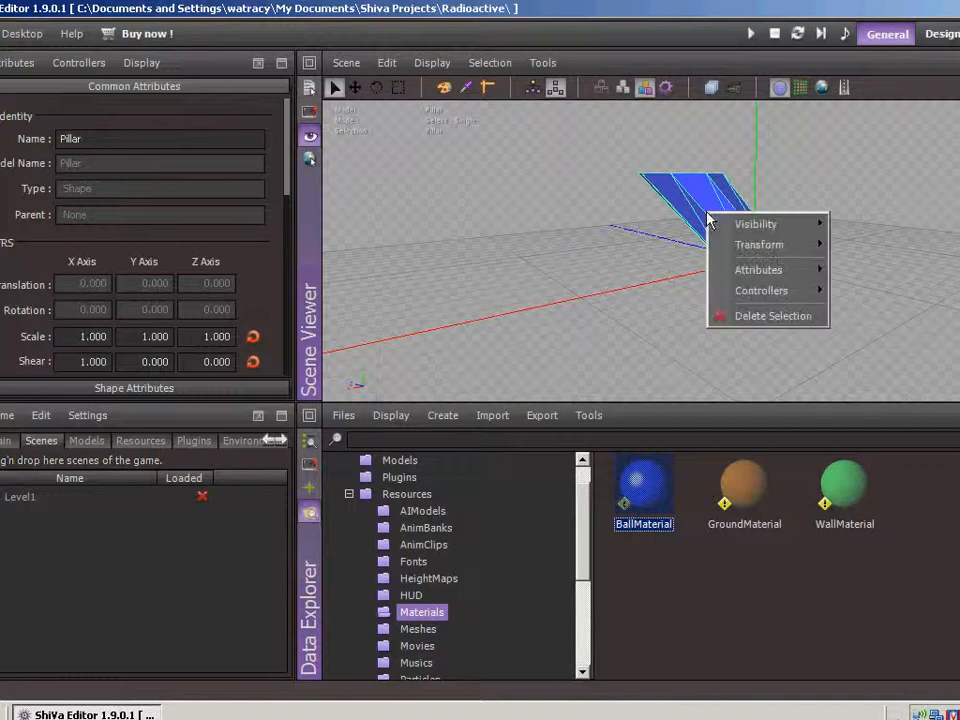
pyautogui.moveTo(790, 270)
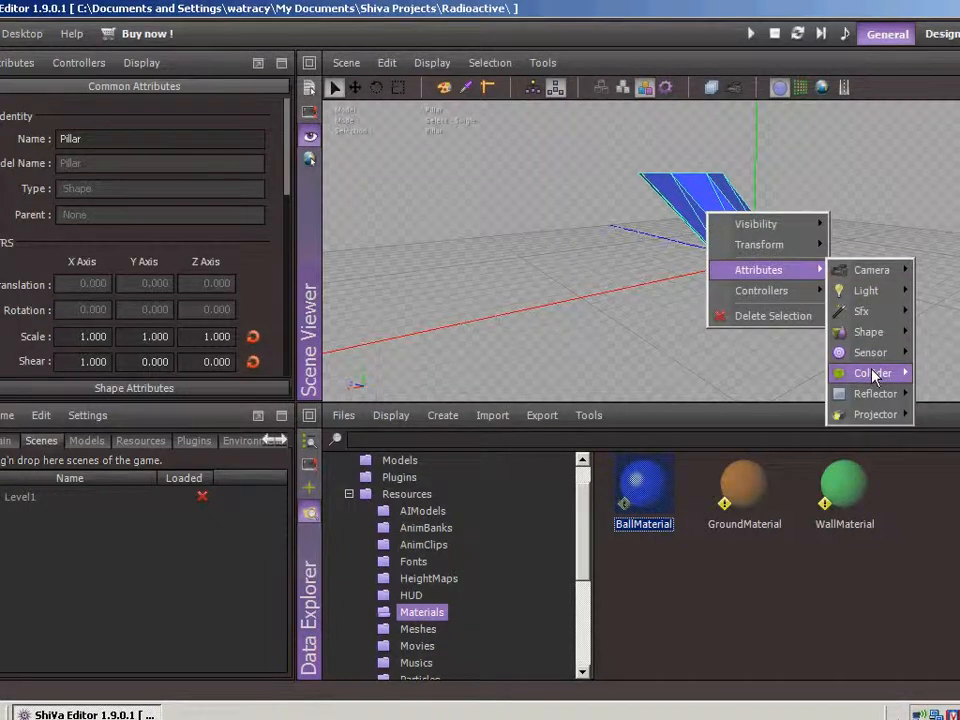
pyautogui.moveTo(873, 374)
pyautogui.click(935, 373)
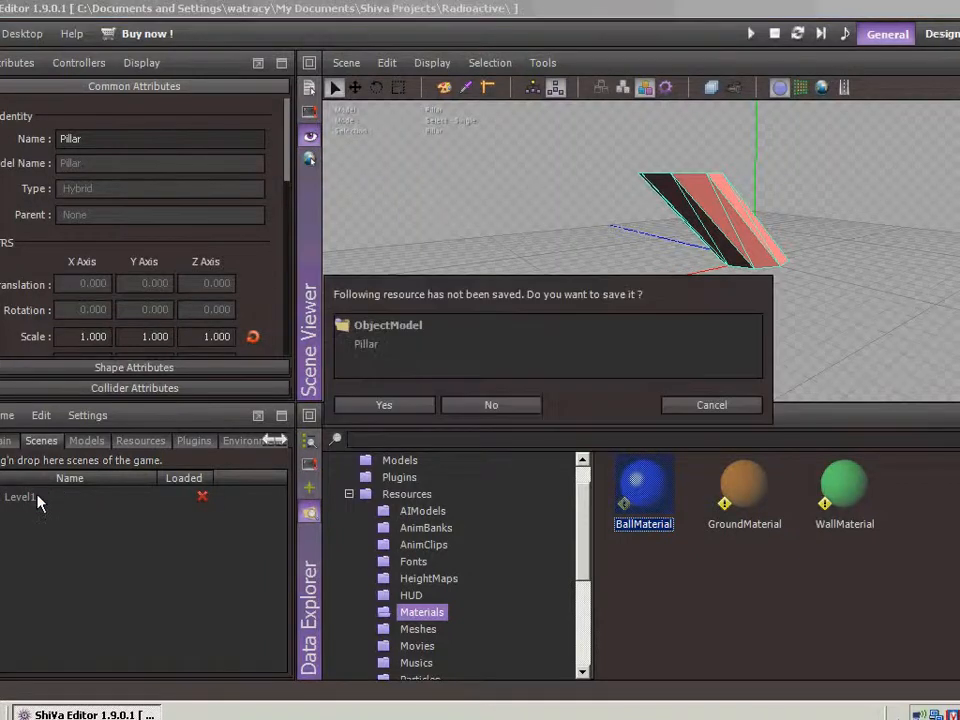
# Save the Pillar model while reopening Level1, and place a Pillar between the two long walls at about X -3.3, Z -27.8
pyautogui.click(399, 404)
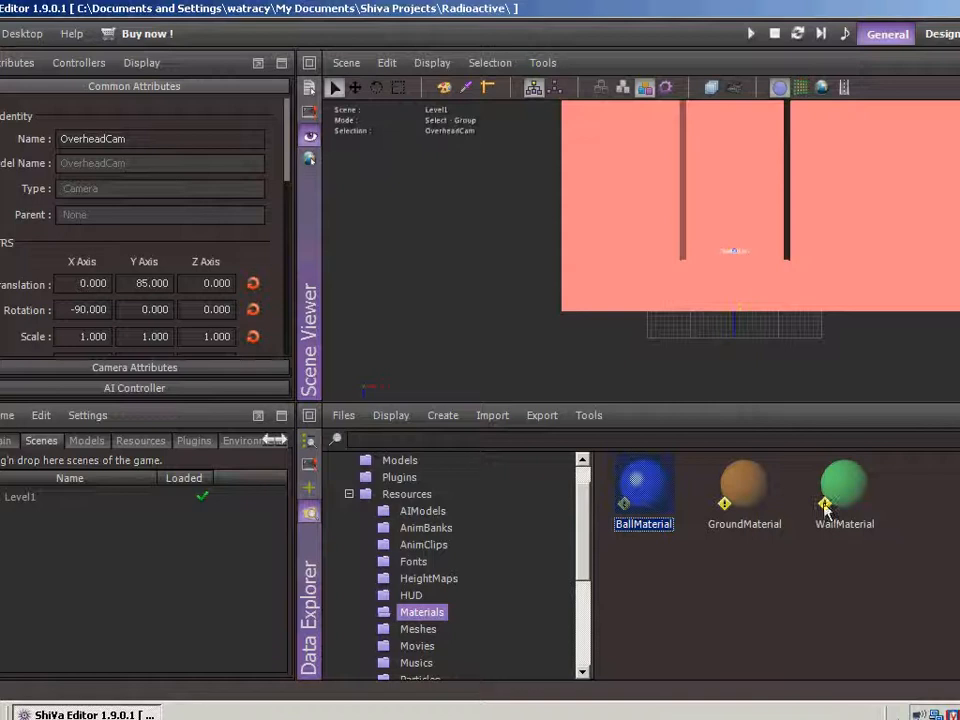
pyautogui.click(401, 462)
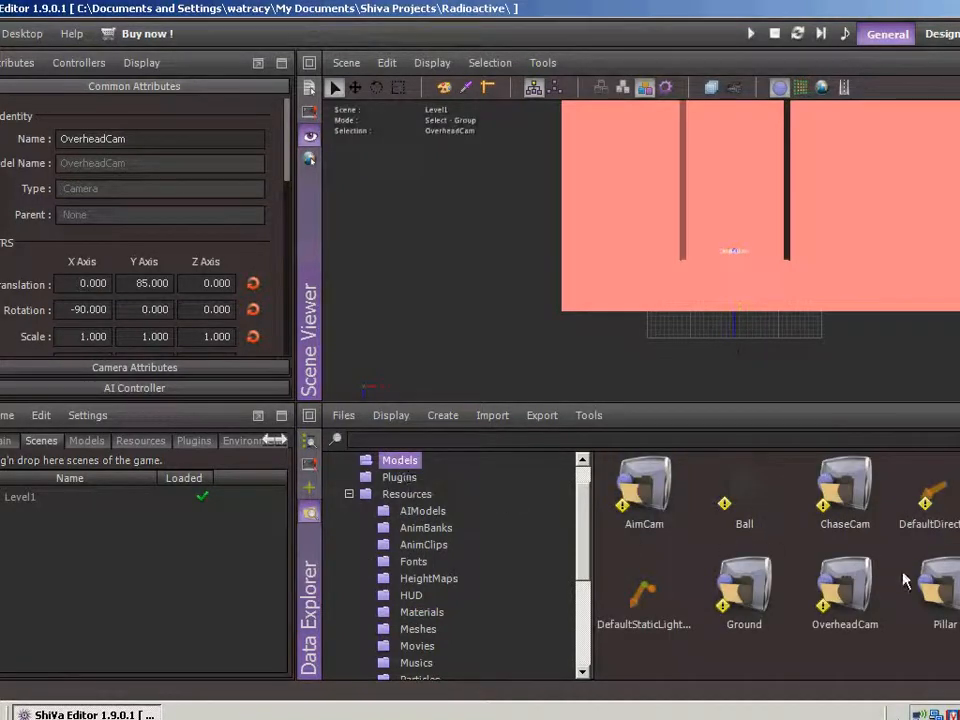
pyautogui.moveTo(903, 580); pyautogui.dragTo(728, 128)
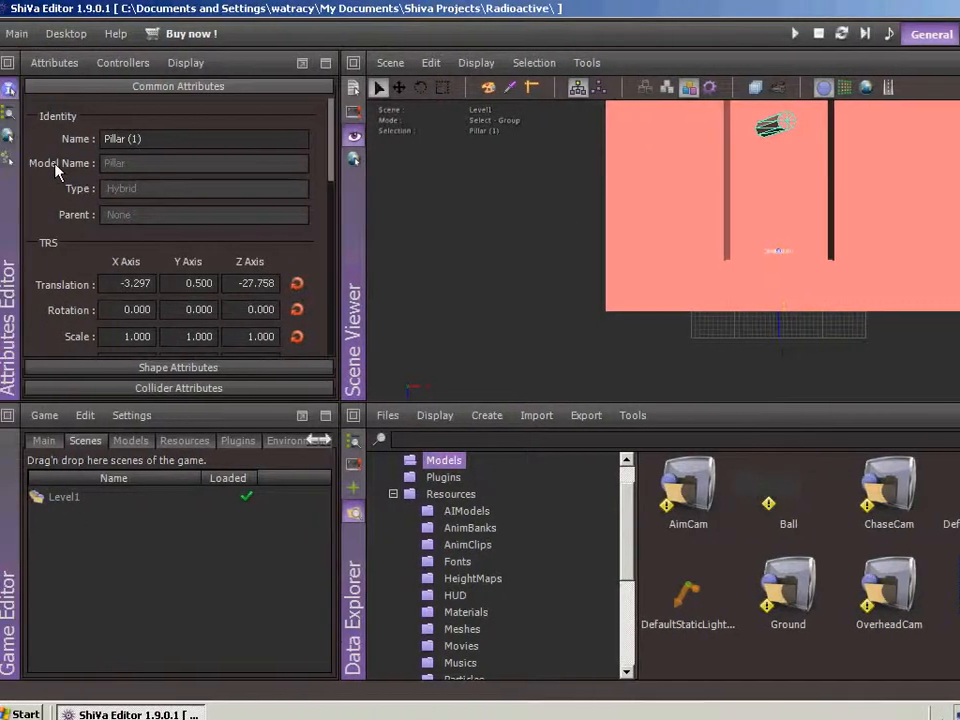
# Set DefaultCamera as the active camera of the Level1 scene
pyautogui.click(9, 114)
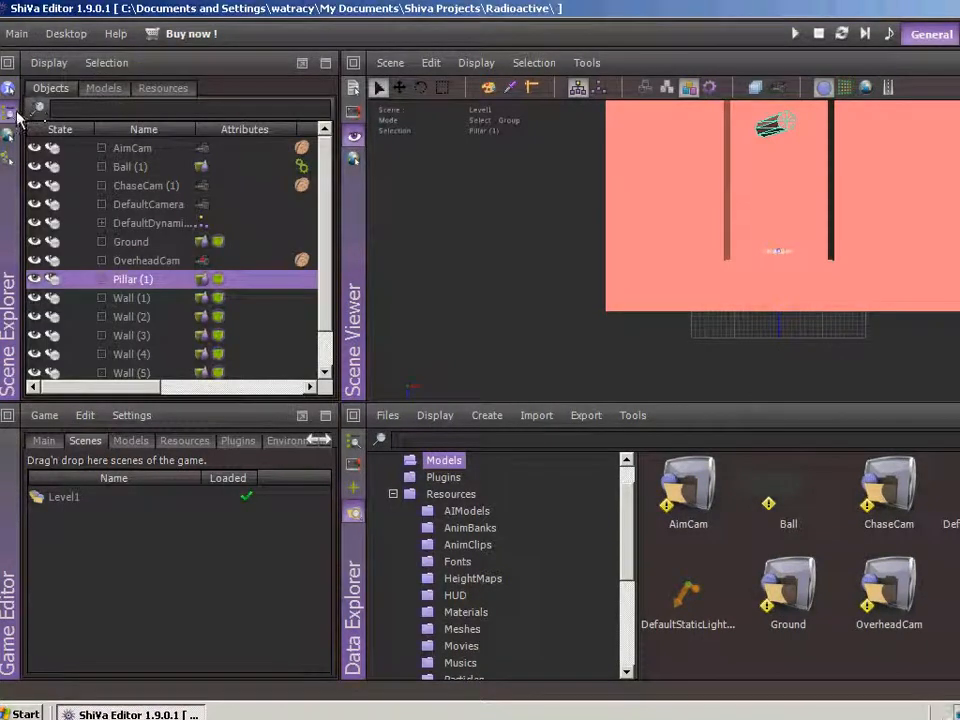
pyautogui.click(167, 206)
pyautogui.rightClick(167, 208)
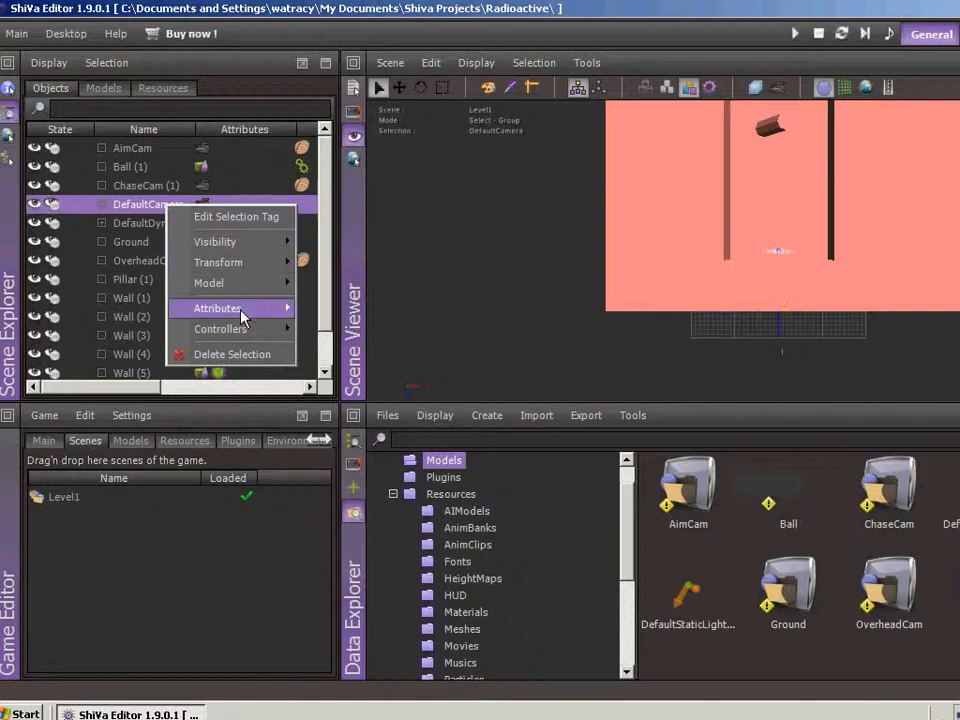
pyautogui.moveTo(242, 313)
pyautogui.moveTo(370, 312)
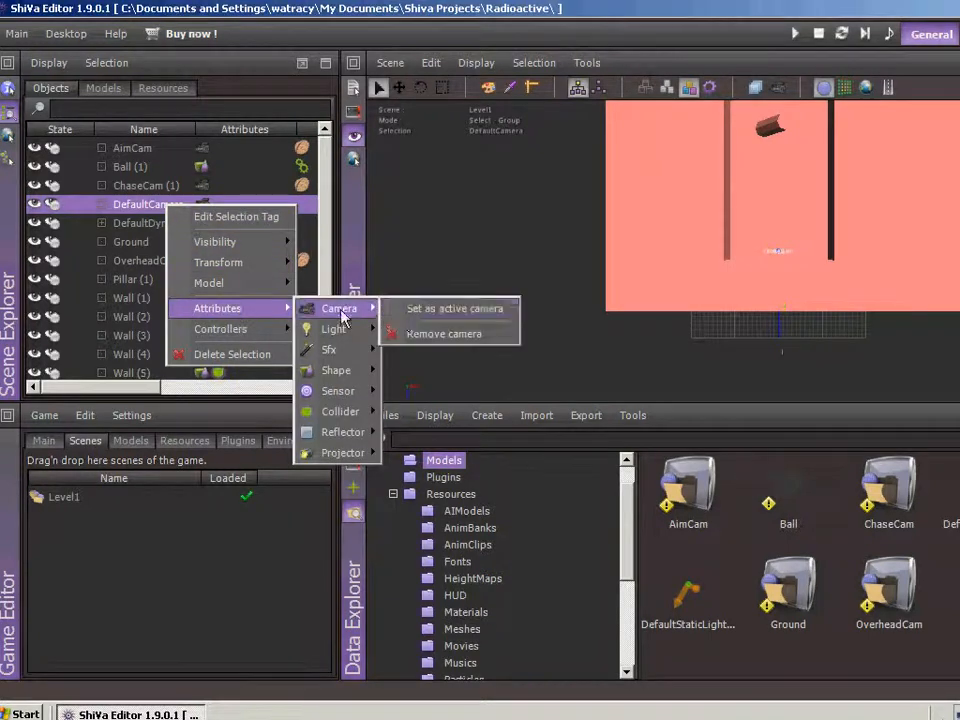
pyautogui.click(420, 315)
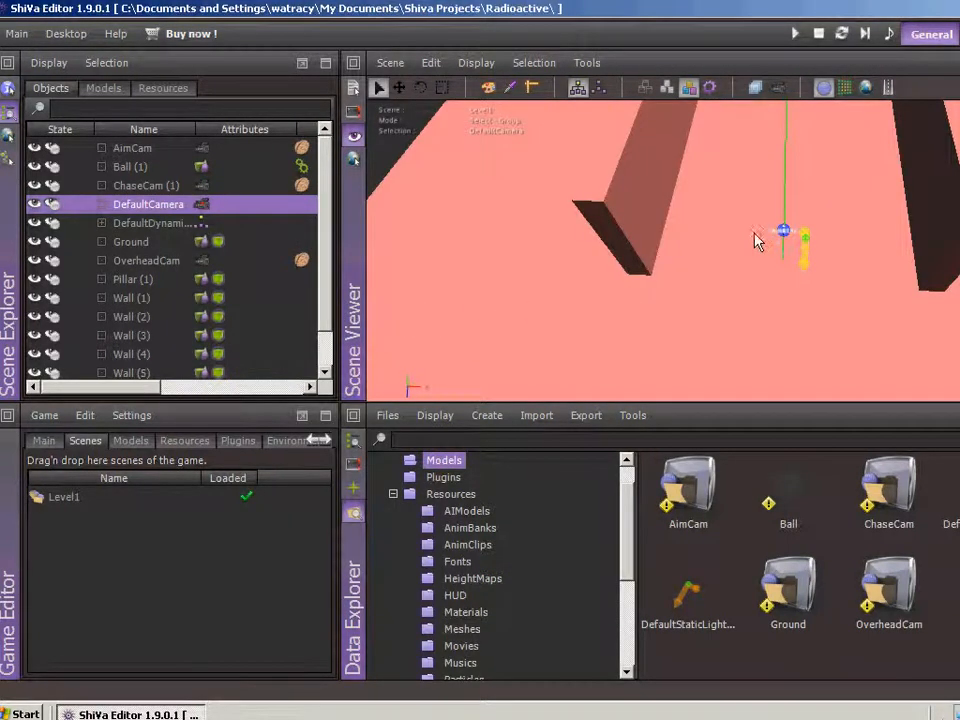
# Rotate Wall (4) about its vertical axis and move it to the far end of the short angled wall
pyautogui.keyDown('alt'); pyautogui.moveTo(744, 222); pyautogui.dragTo(765, 145); pyautogui.keyUp('alt')
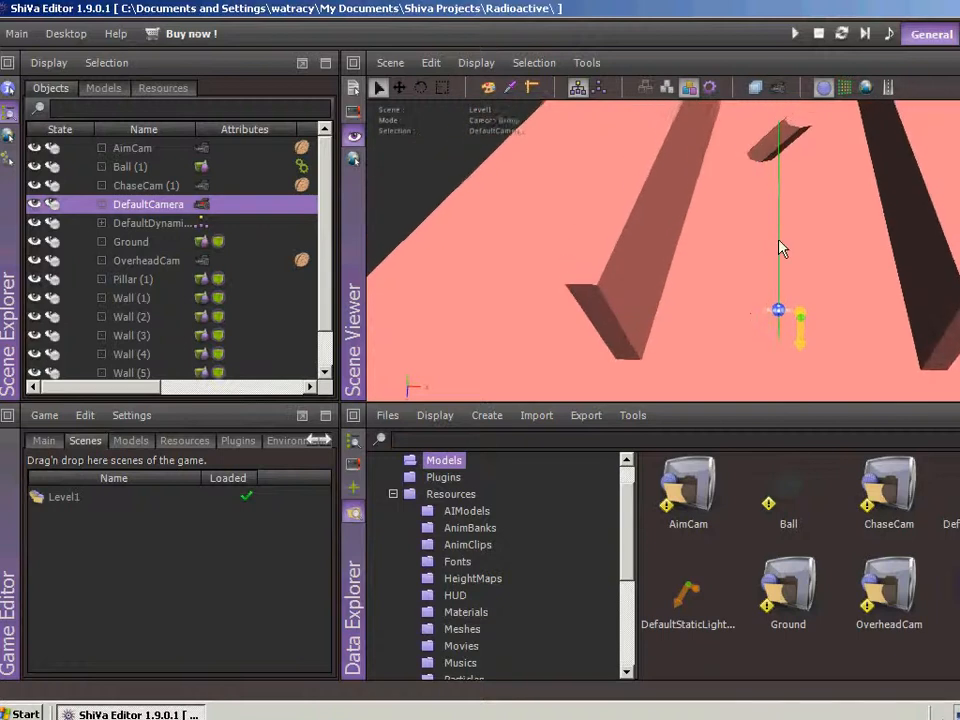
pyautogui.keyDown('alt'); pyautogui.moveTo(779, 239); pyautogui.dragTo(780, 144); pyautogui.keyUp('alt')
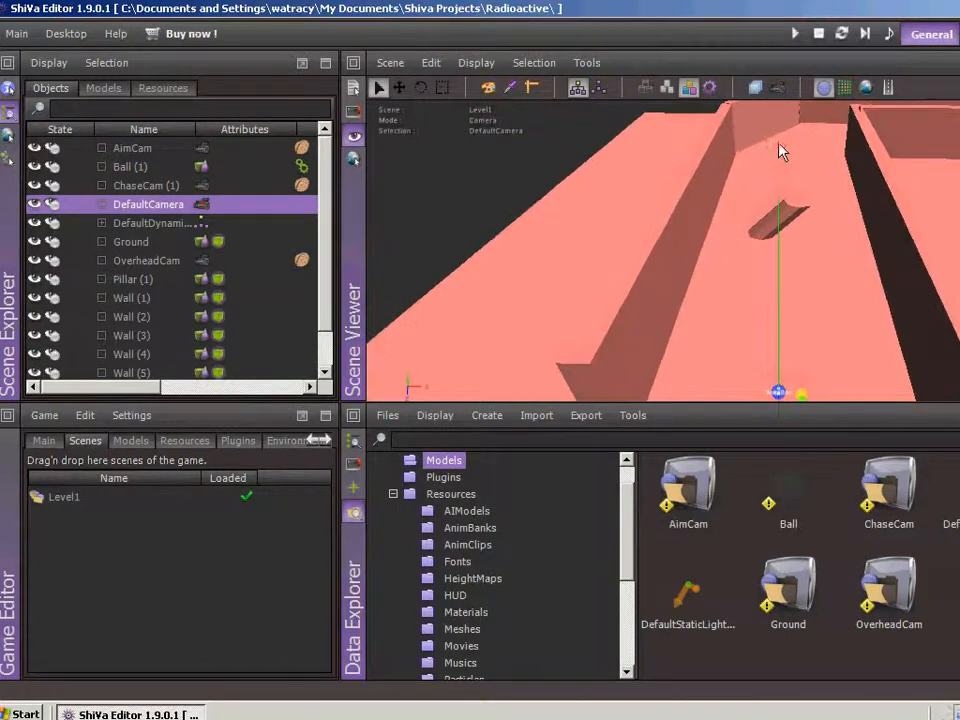
pyautogui.click(792, 221)
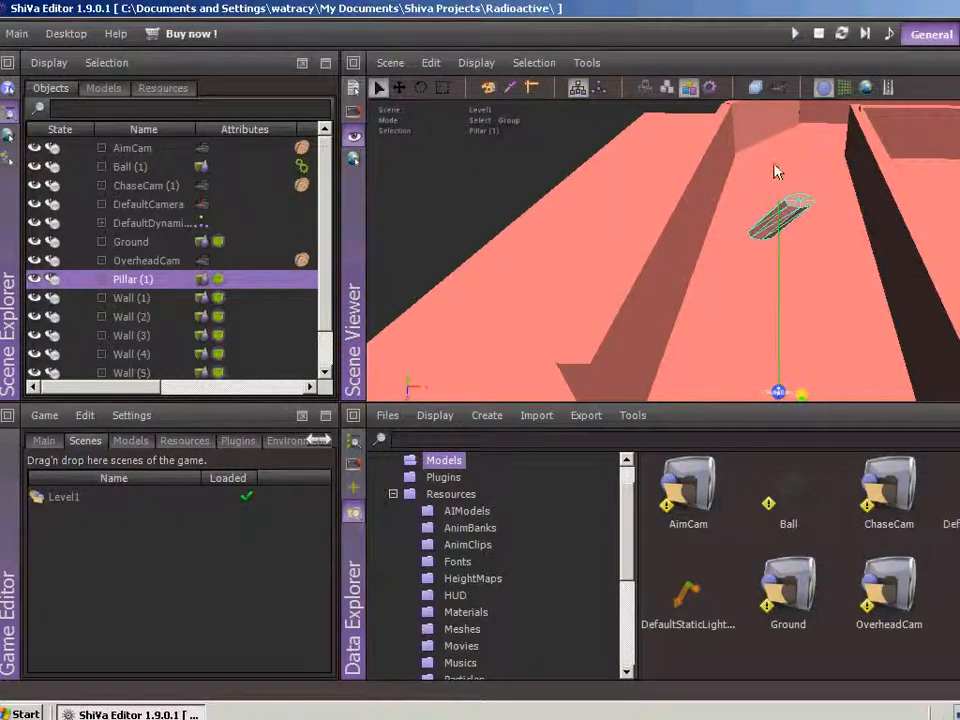
pyautogui.moveTo(768, 148); pyautogui.dragTo(798, 98, button='right')
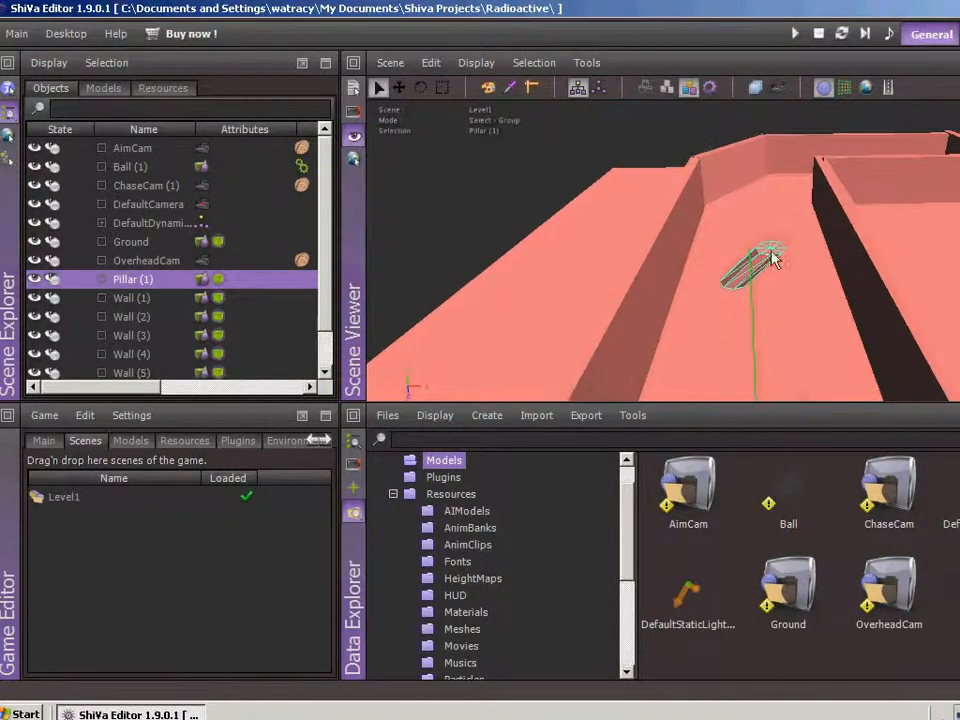
pyautogui.click(910, 150)
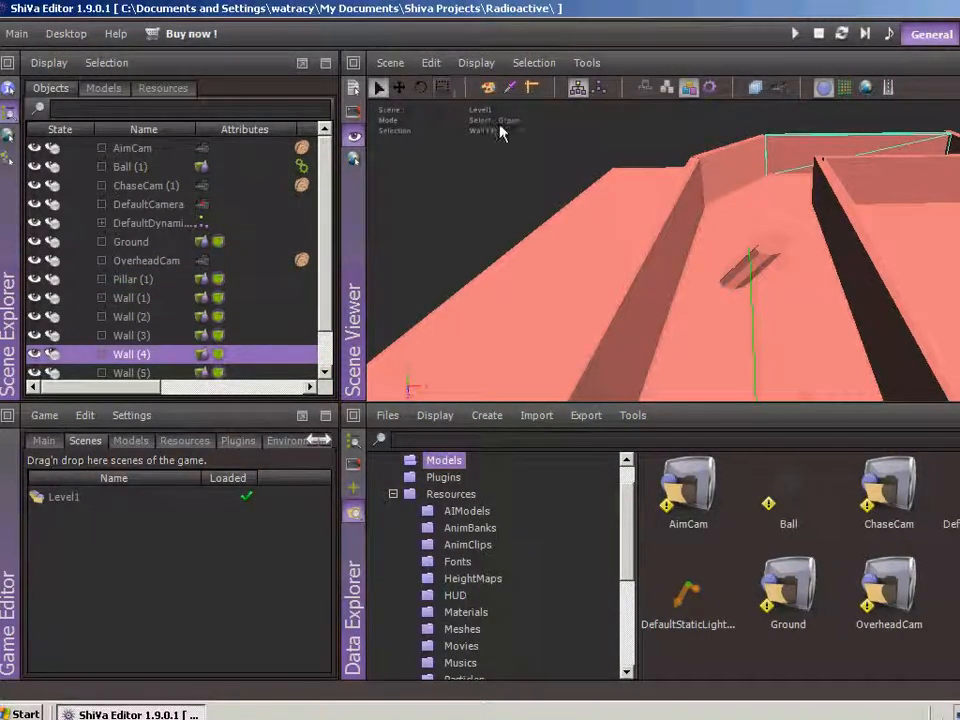
pyautogui.click(421, 90)
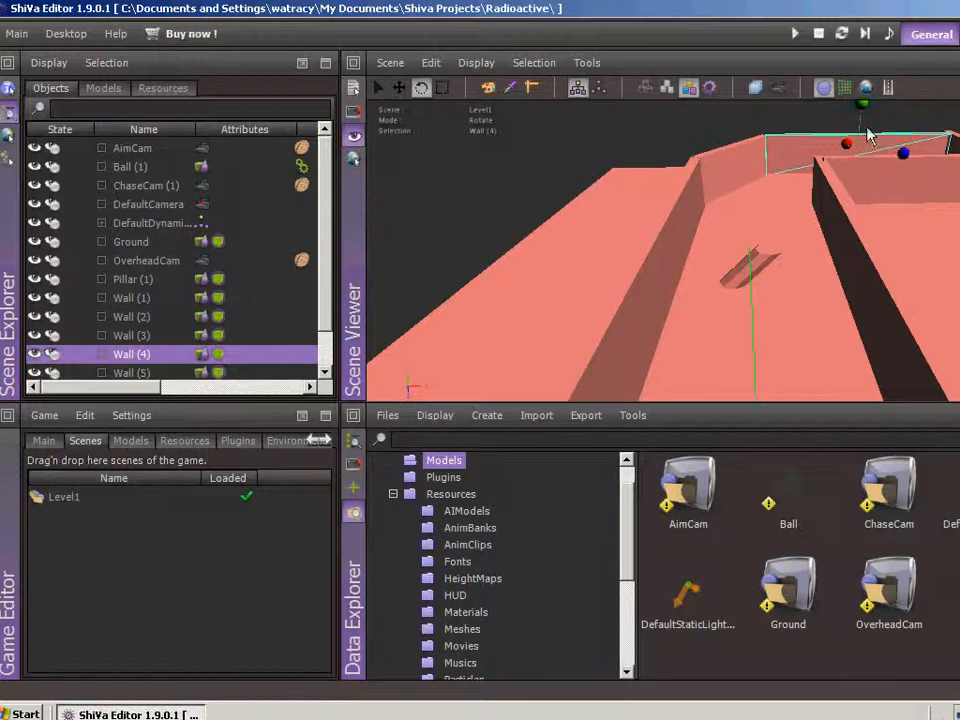
pyautogui.moveTo(865, 112); pyautogui.dragTo(748, 106)
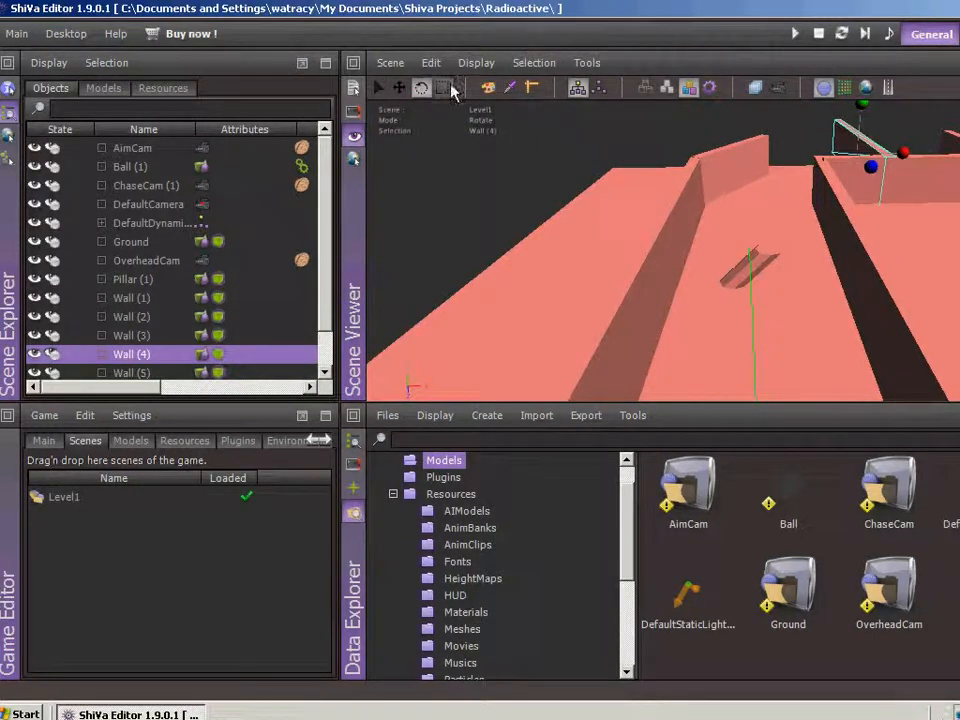
pyautogui.click(400, 89)
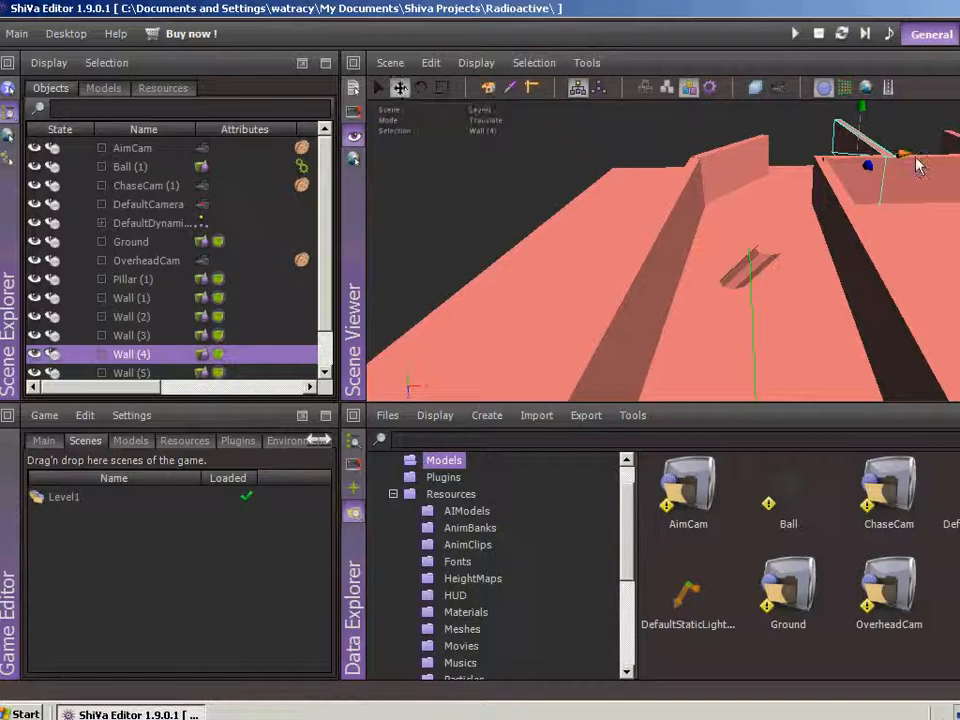
pyautogui.moveTo(918, 166); pyautogui.dragTo(757, 90)
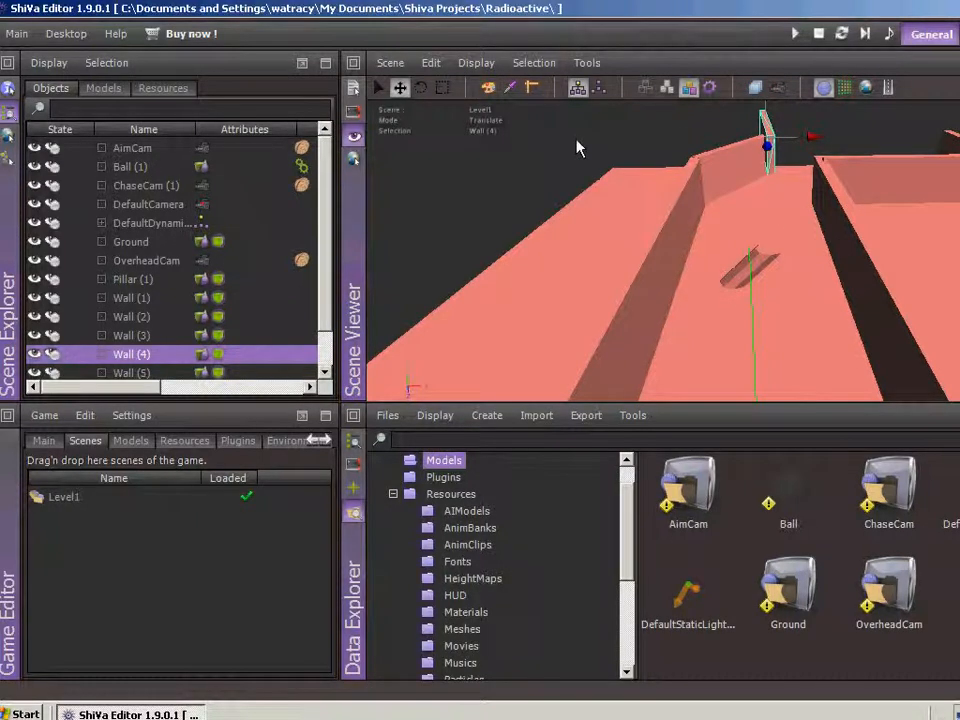
# Scale the Ground along its Z axis to lengthen the playing surface well beyond the existing walls
pyautogui.moveTo(576, 142); pyautogui.dragTo(733, 229, button='middle')
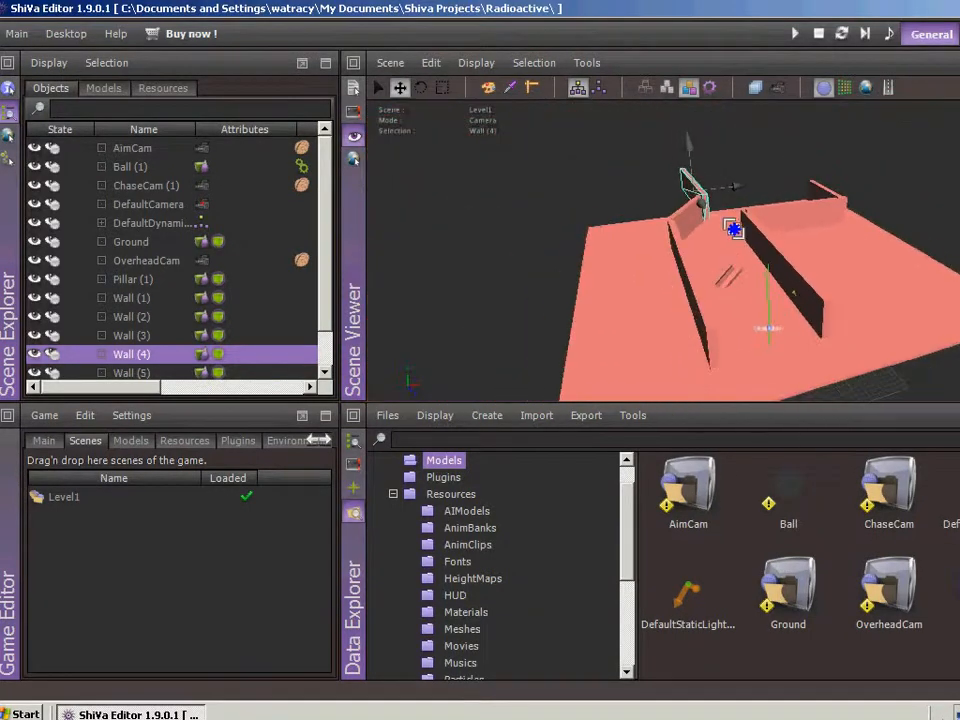
pyautogui.click(700, 251)
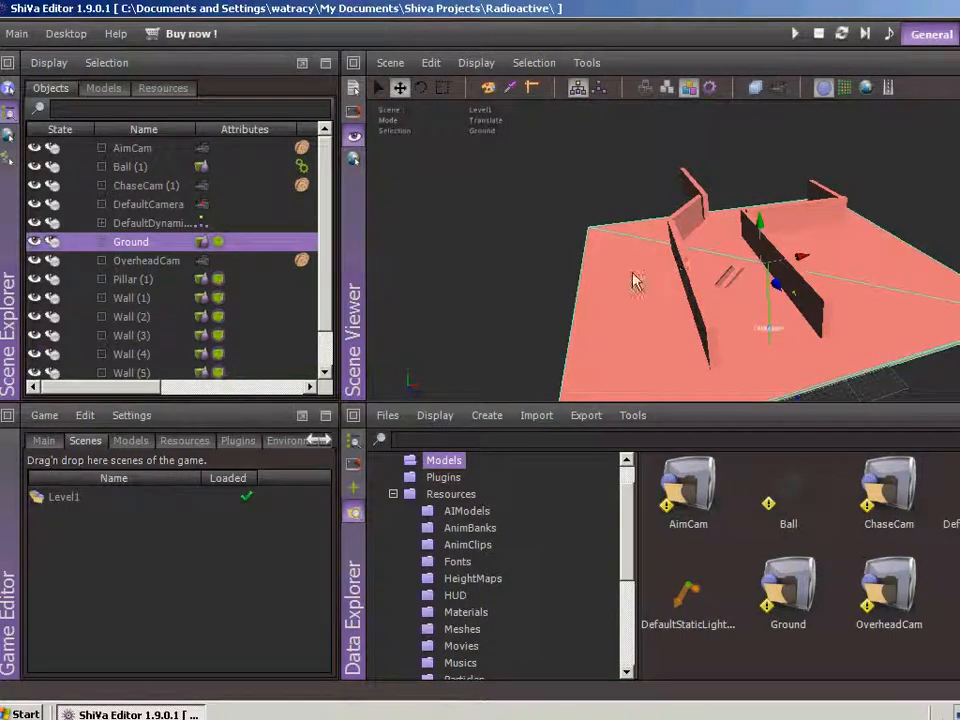
pyautogui.click(443, 87)
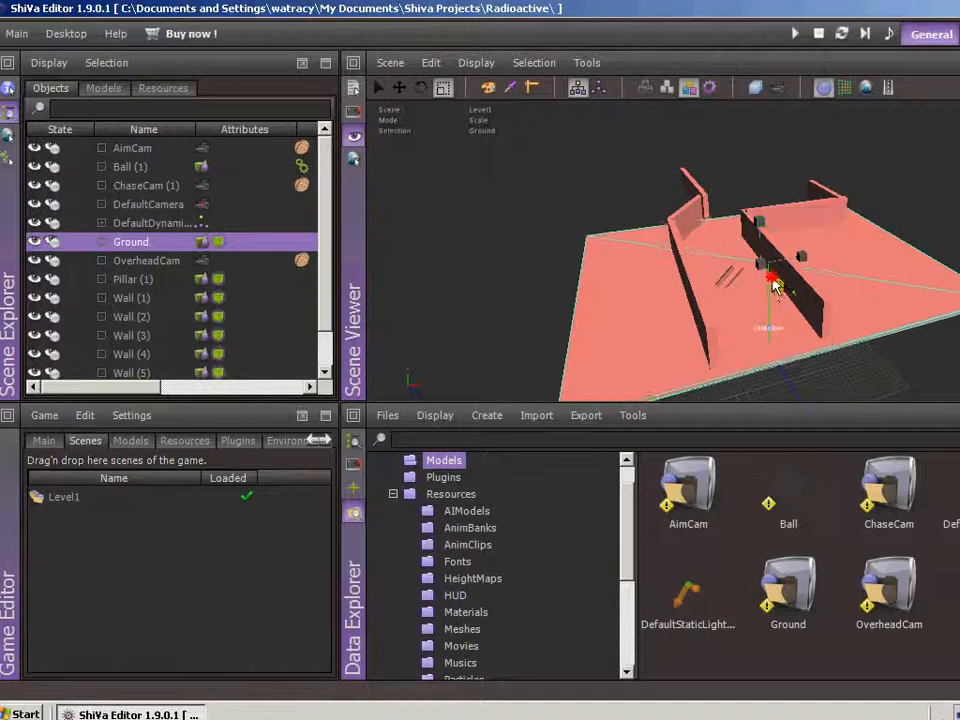
pyautogui.moveTo(773, 285)
pyautogui.mouseDown()
pyautogui.moveTo(787, 352)
pyautogui.moveTo(818, 386)
pyautogui.moveTo(826, 378)
pyautogui.mouseUp()
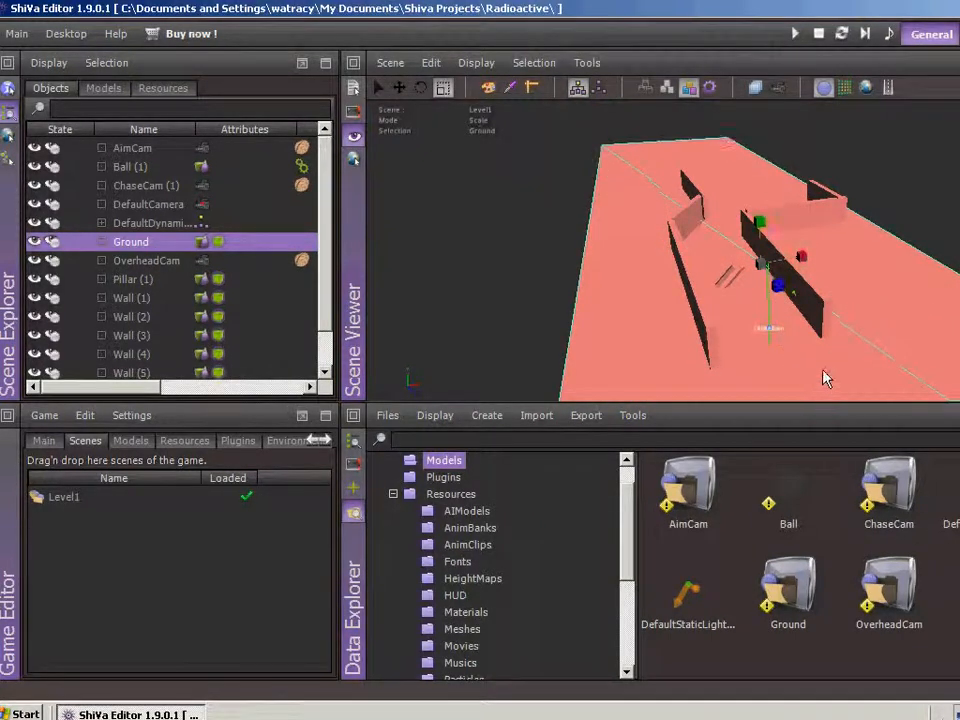
# Lengthen Wall (6) along Z and slide it back so its near end meets the corner of the cross wall
pyautogui.click(816, 193)
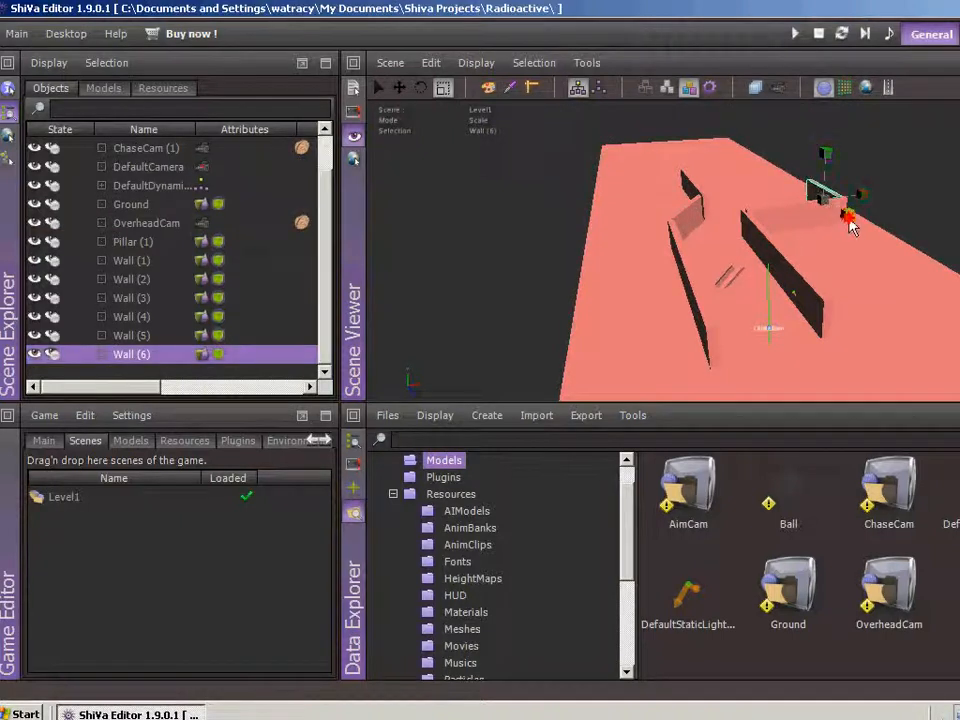
pyautogui.moveTo(851, 226); pyautogui.dragTo(926, 288)
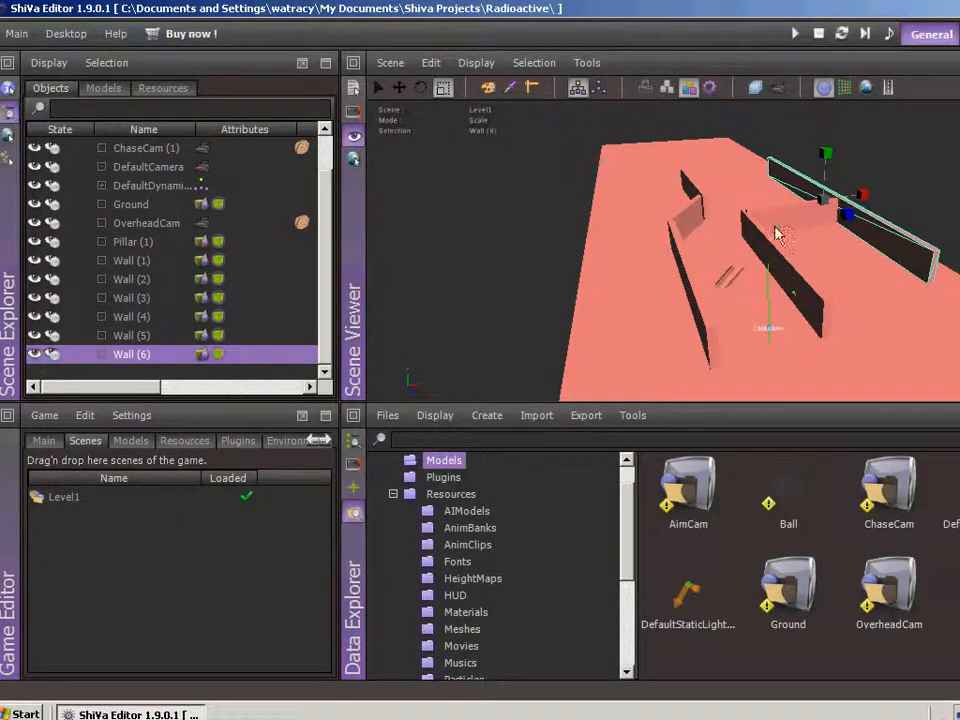
pyautogui.click(400, 87)
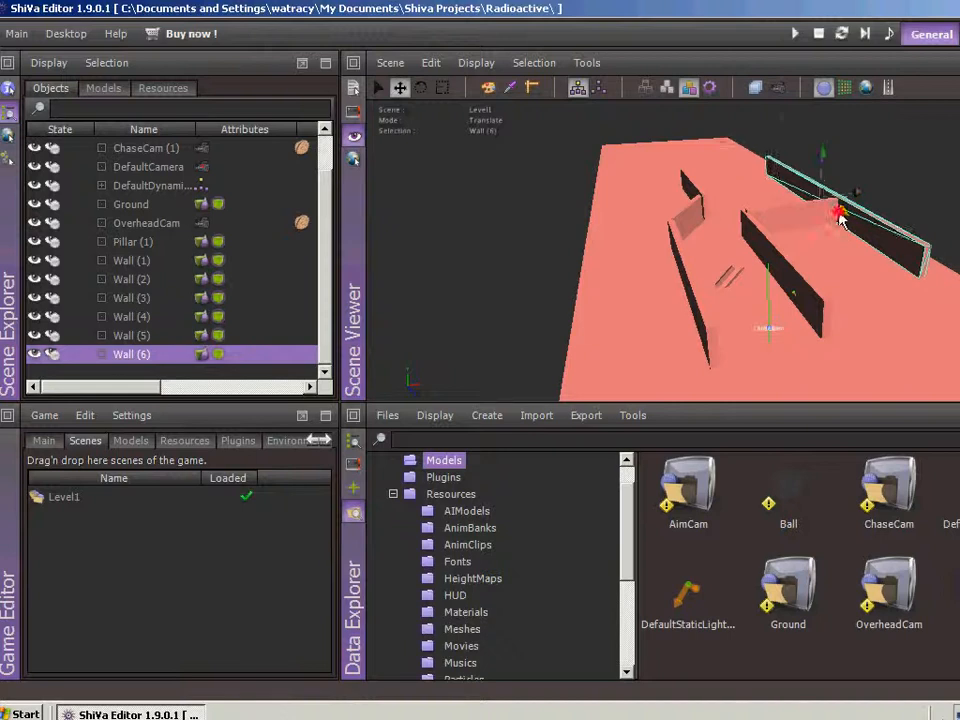
pyautogui.moveTo(840, 220); pyautogui.dragTo(767, 162)
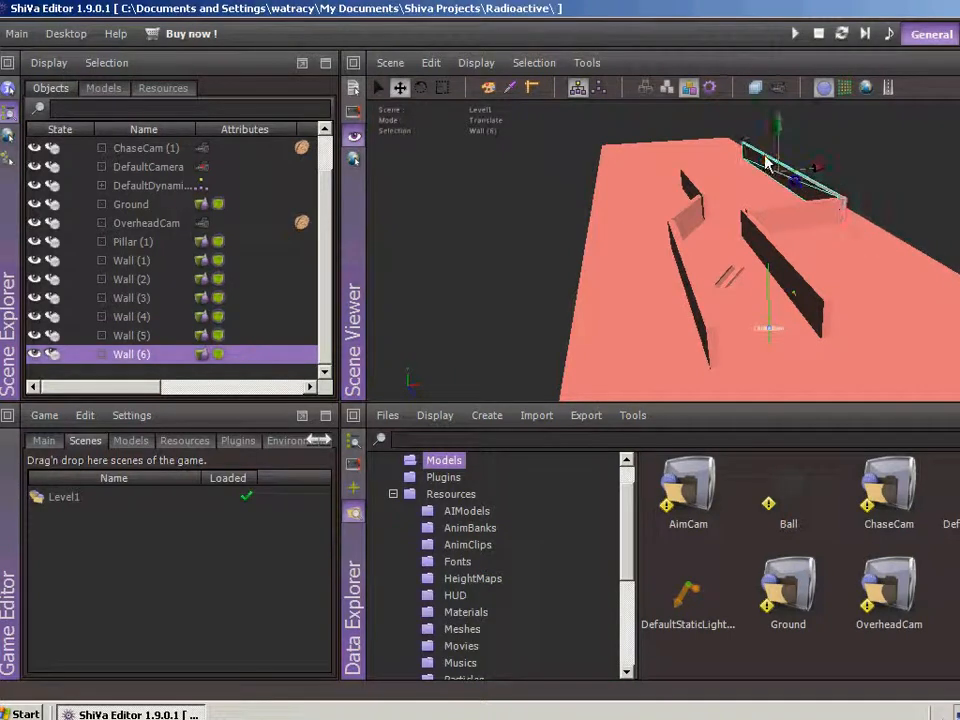
# Turn Wall (4) to slant the other way and shift it along X to continue the short angled wall
pyautogui.click(698, 188)
pyautogui.click(694, 192)
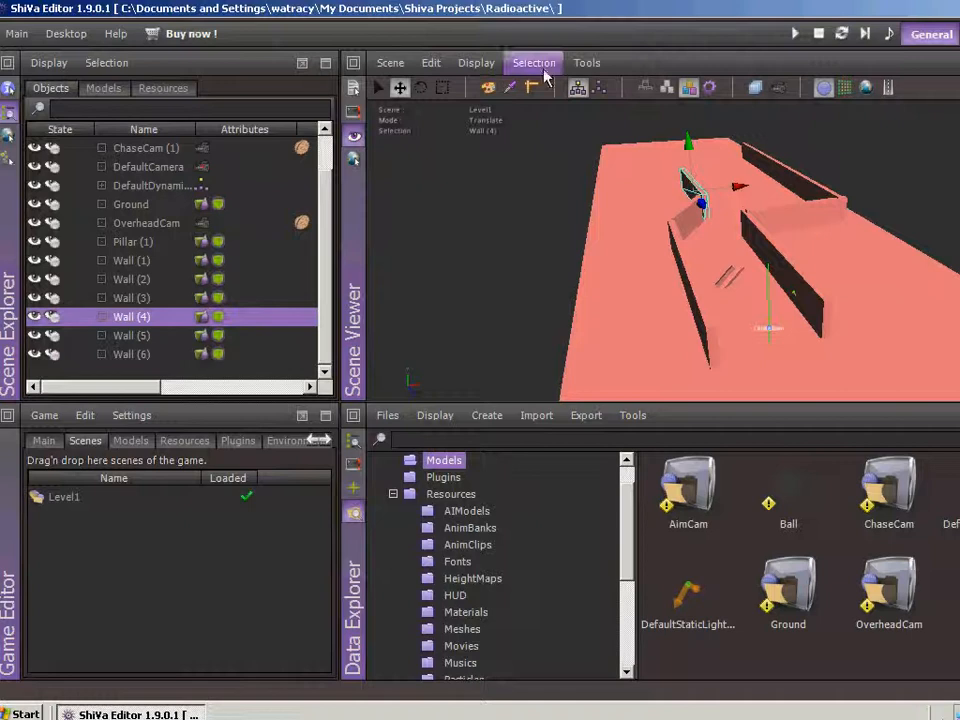
pyautogui.click(421, 88)
pyautogui.moveTo(692, 147); pyautogui.dragTo(660, 152)
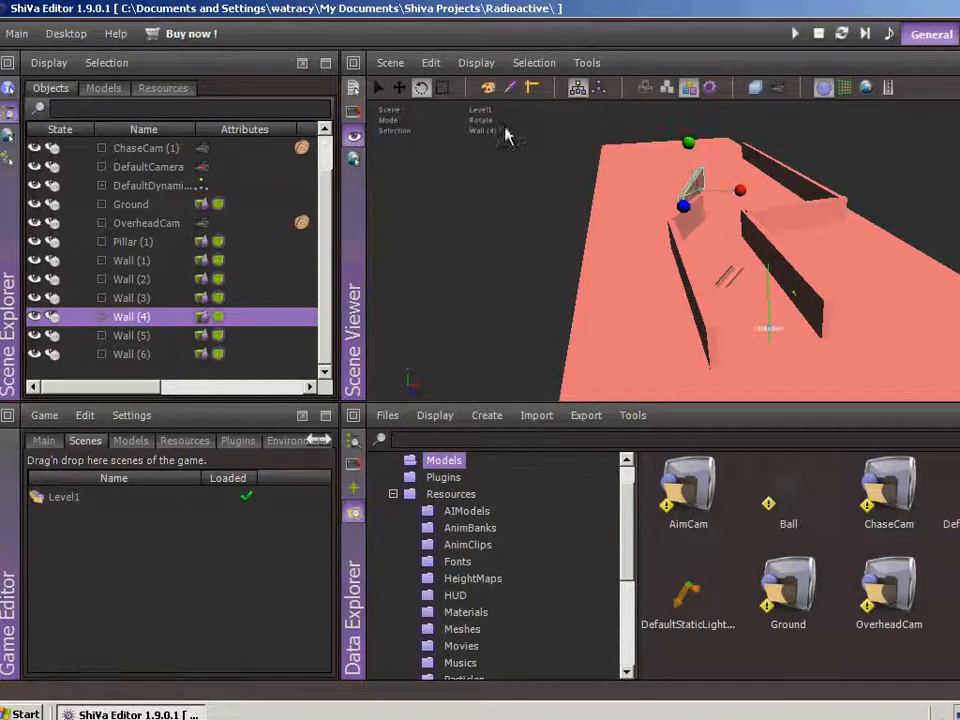
pyautogui.click(398, 88)
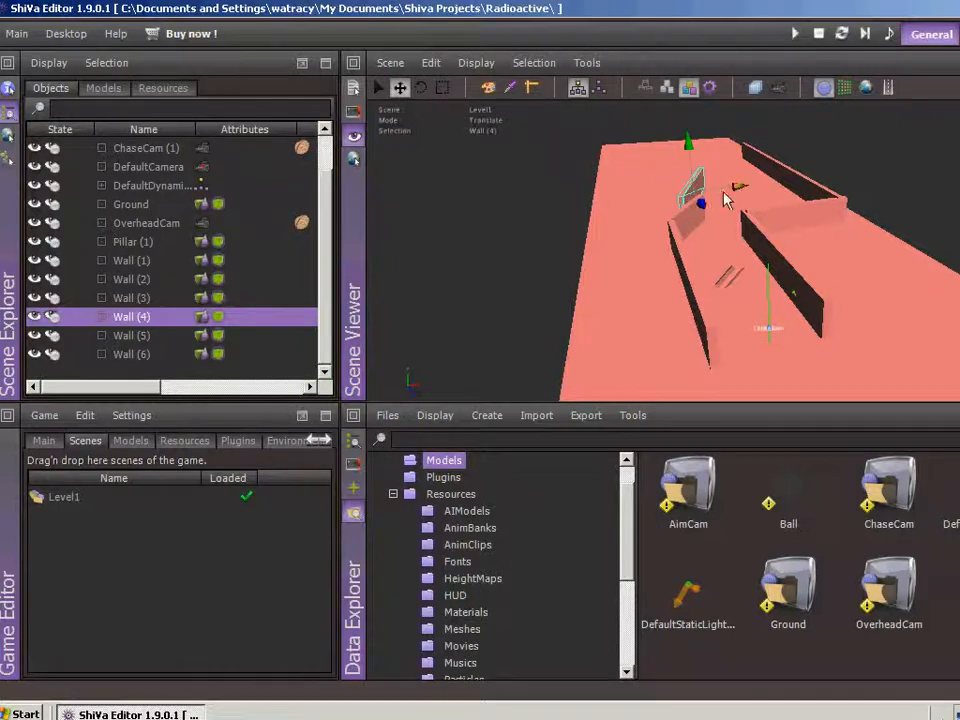
pyautogui.moveTo(740, 188); pyautogui.dragTo(760, 192)
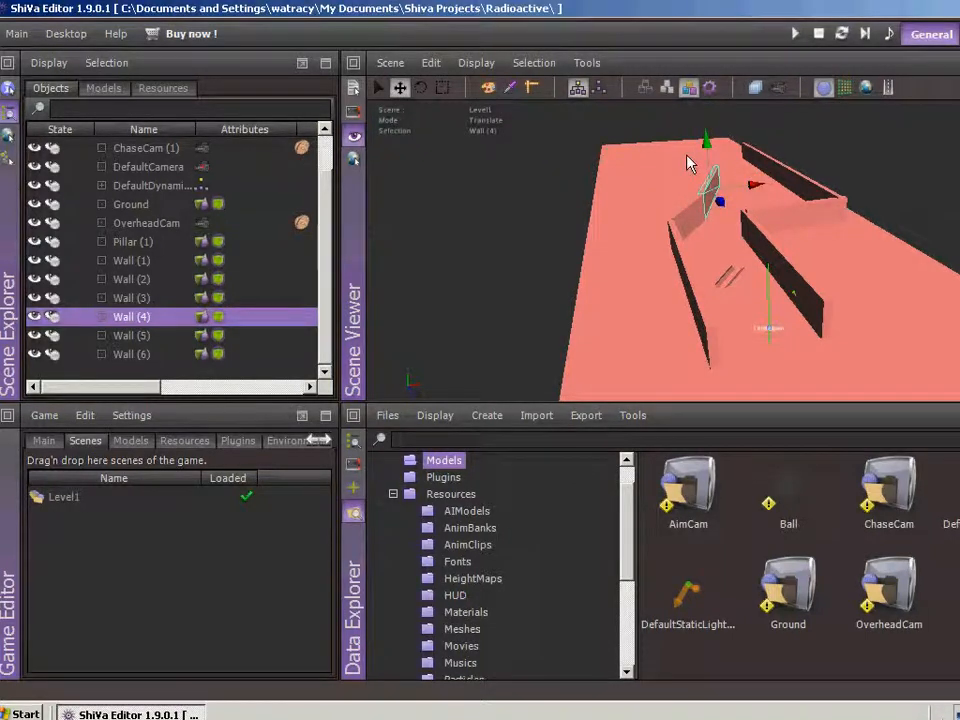
# Duplicate Wall (4), place the copy beyond its far end, and rotate it roughly parallel to Wall (6)
pyautogui.click(431, 64)
pyautogui.click(456, 131)
pyautogui.moveTo(706, 197); pyautogui.dragTo(734, 122)
pyautogui.click(421, 87)
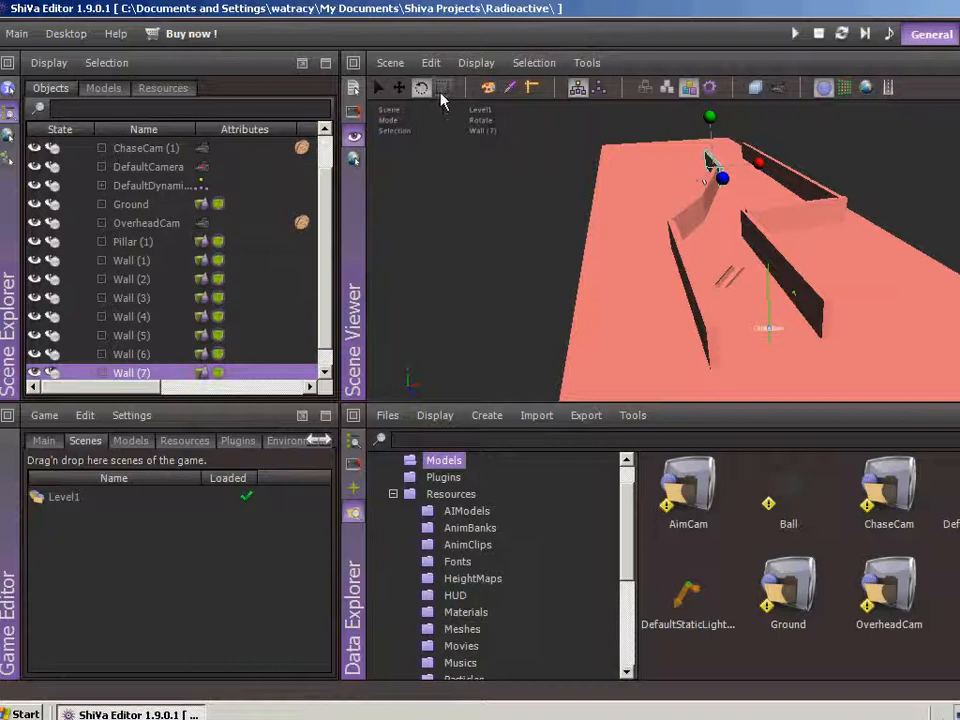
pyautogui.click(399, 87)
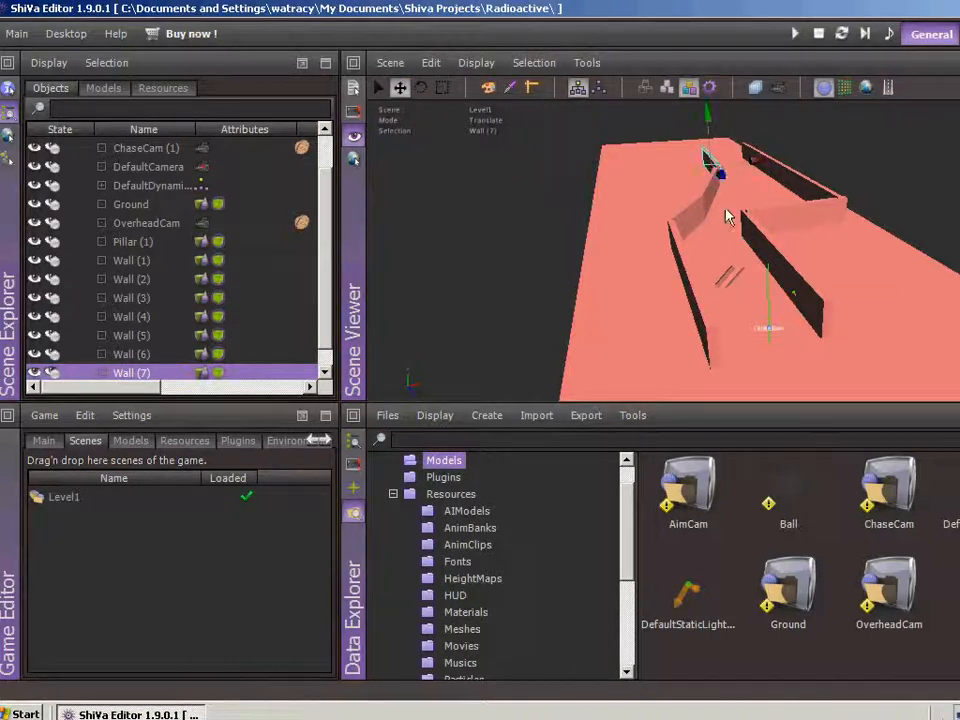
# Duplicate Wall (7), rotate the copy crosswise, and move it to the far end to close off the lane
pyautogui.click(431, 62)
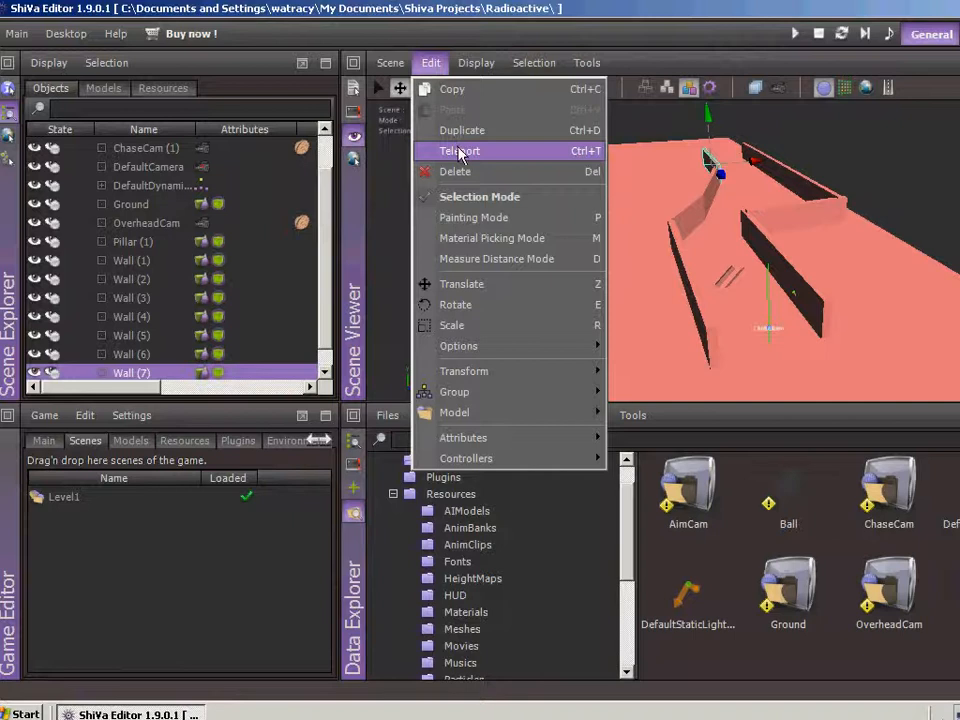
pyautogui.click(430, 151)
pyautogui.click(420, 88)
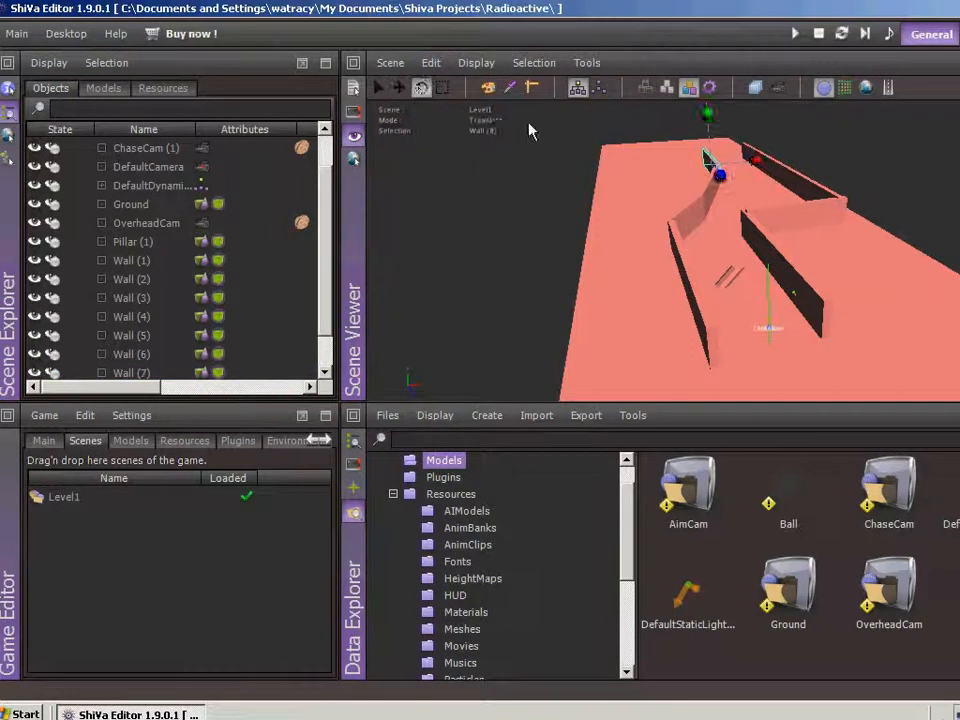
pyautogui.moveTo(697, 122); pyautogui.dragTo(580, 116)
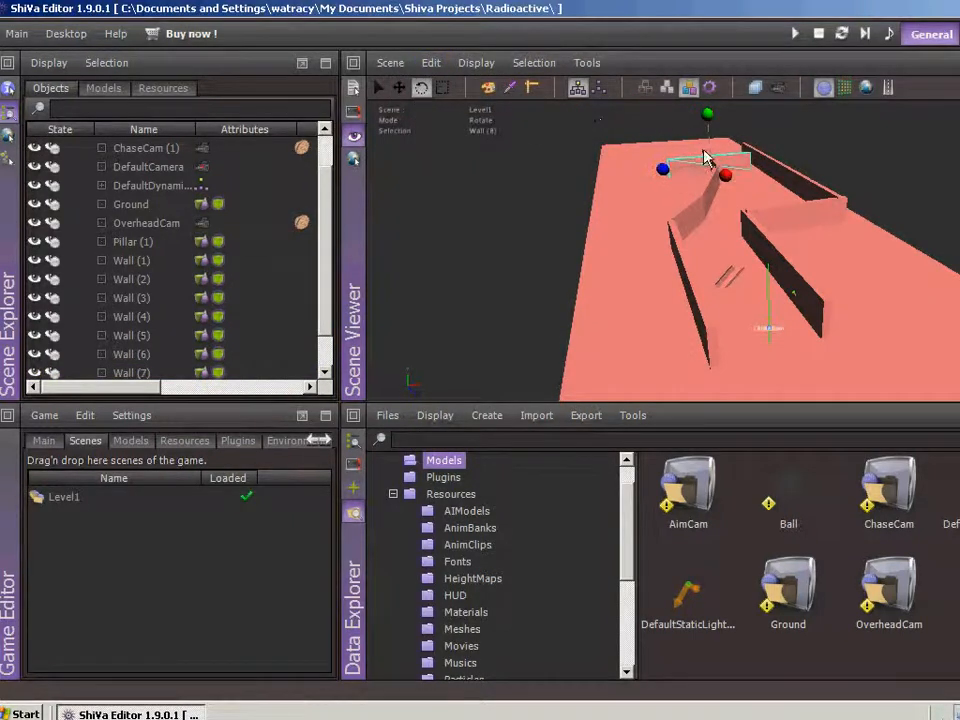
pyautogui.click(399, 88)
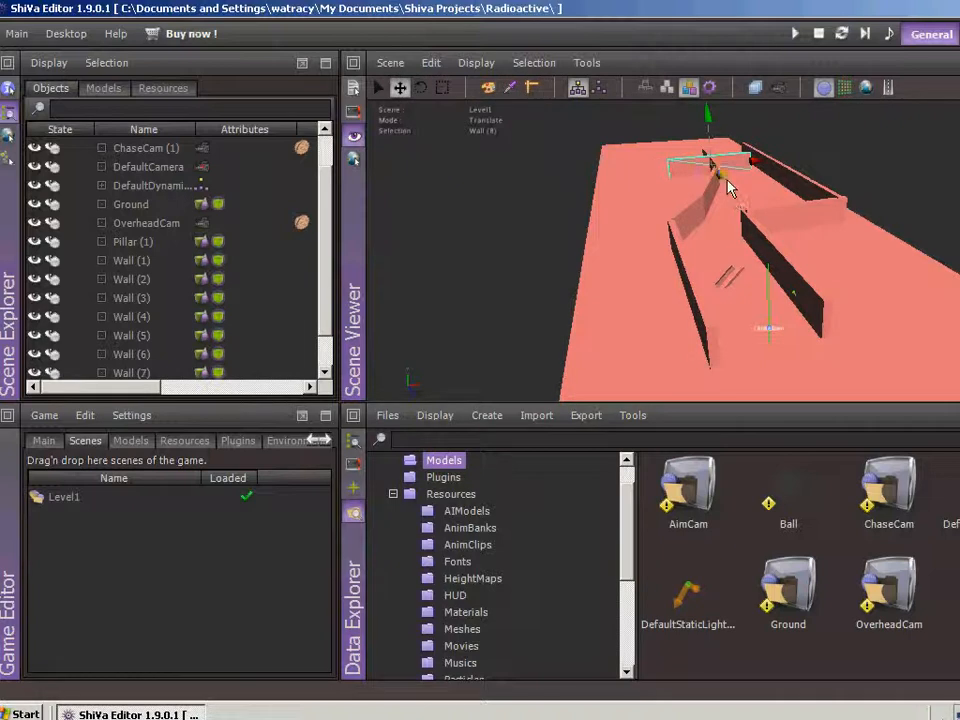
pyautogui.moveTo(729, 187); pyautogui.dragTo(767, 148)
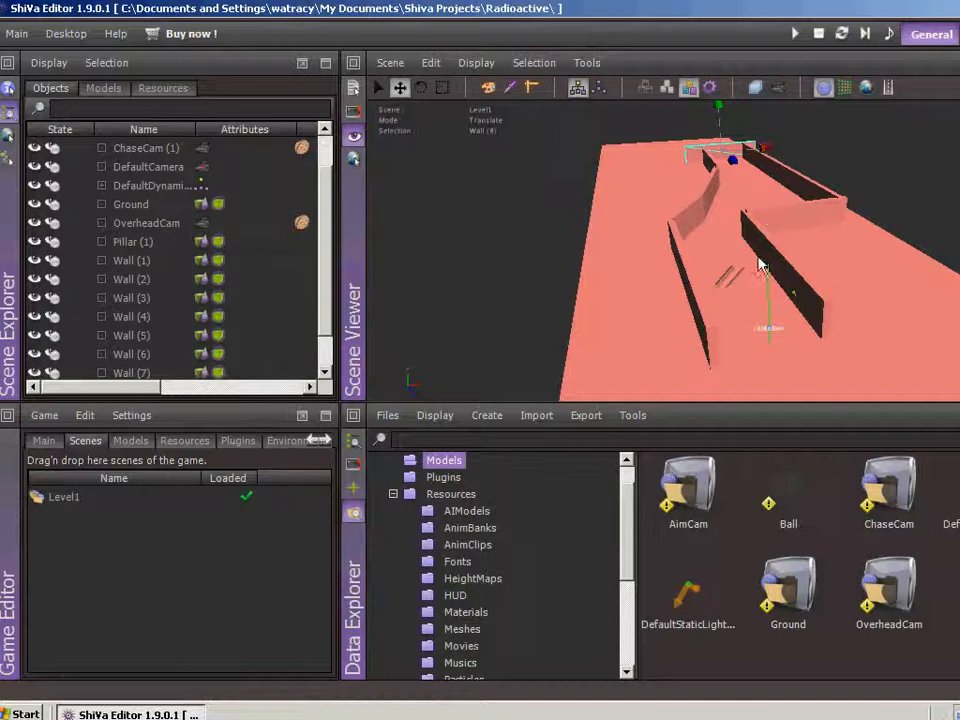
# Move Pillar (1) out of the starting lane to the area behind the cross wall, near Wall (6)
pyautogui.click(729, 277)
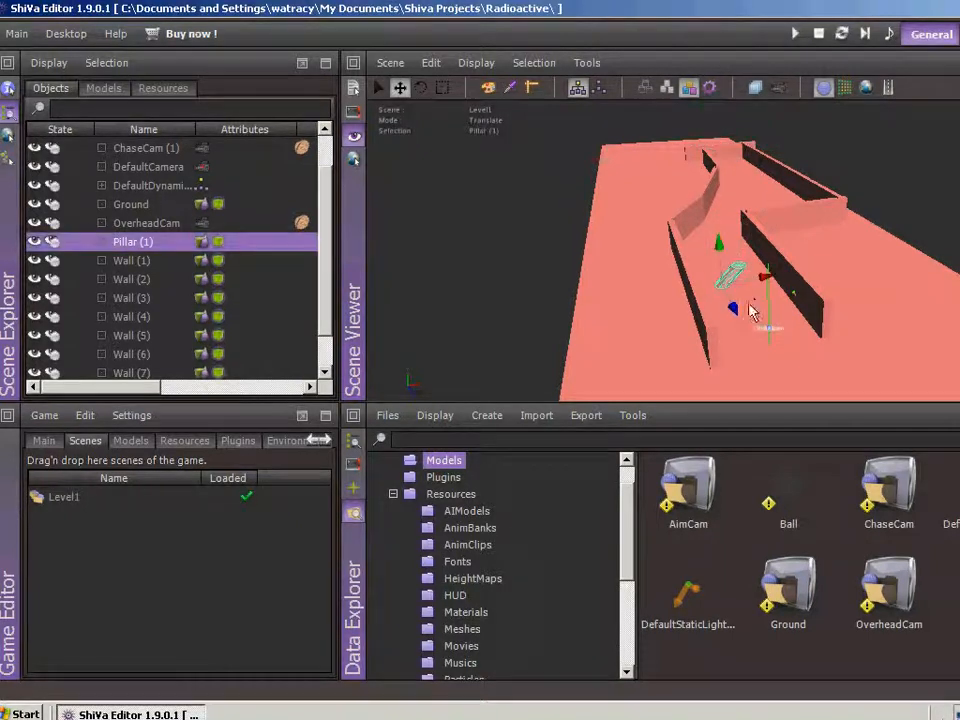
pyautogui.moveTo(767, 280); pyautogui.dragTo(803, 207)
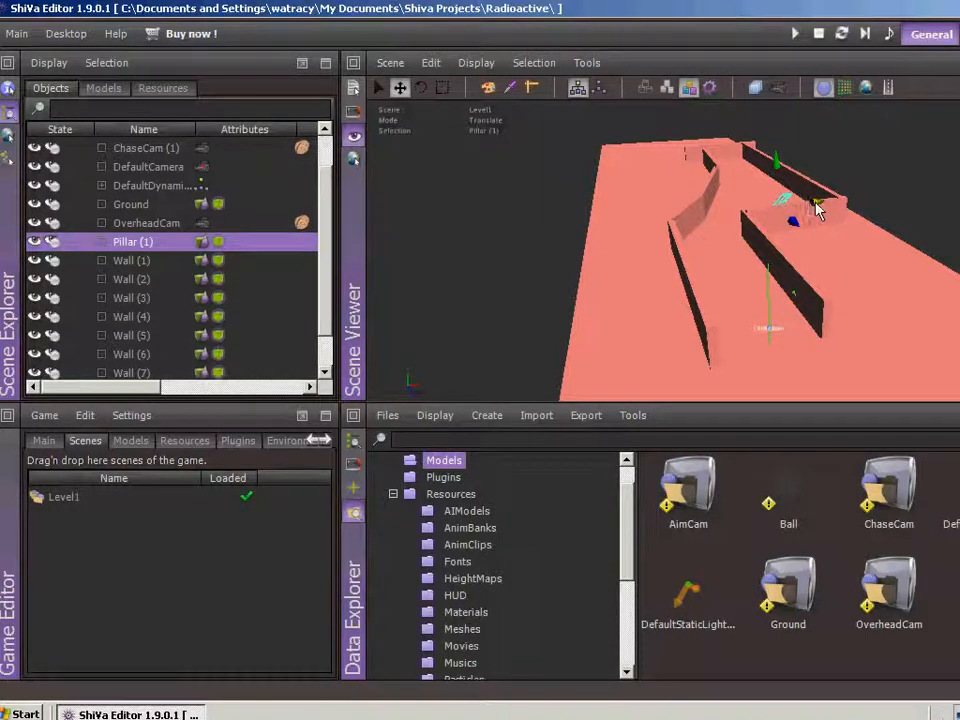
pyautogui.moveTo(815, 202); pyautogui.dragTo(825, 202)
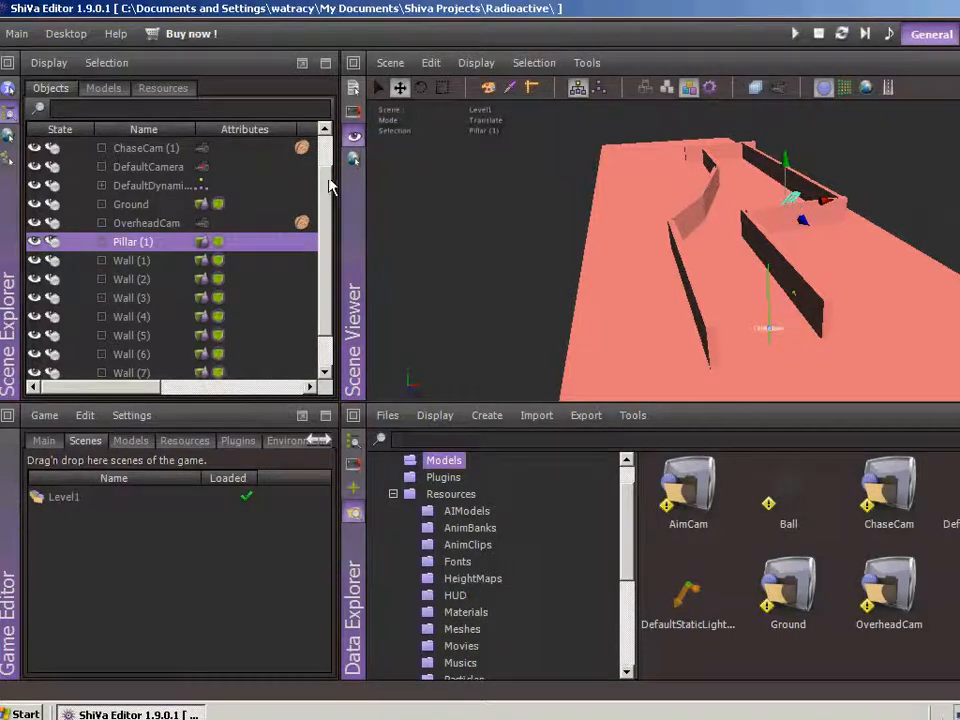
# Check the common attributes of ChaseCam (1), including its translation, and return to the scene's object list
pyautogui.click(772, 336)
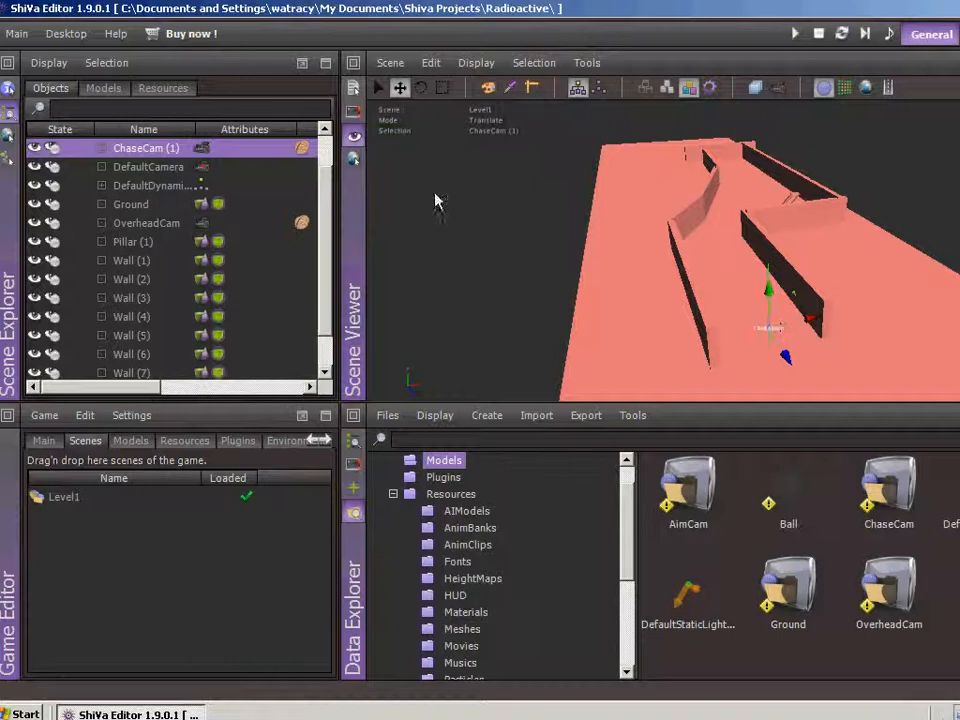
pyautogui.click(9, 90)
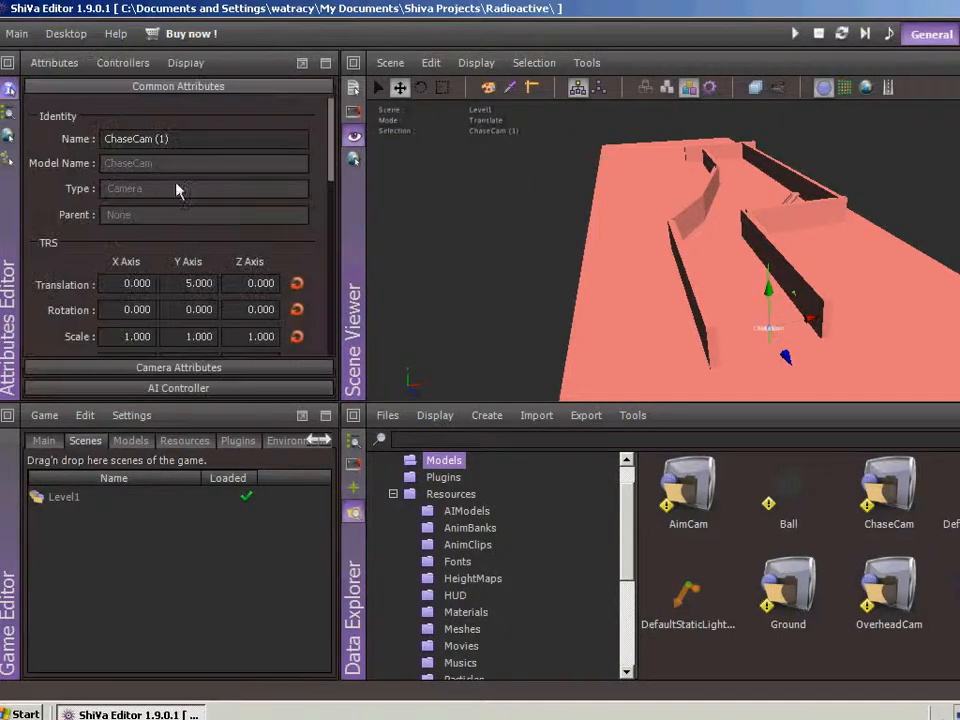
pyautogui.click(9, 110)
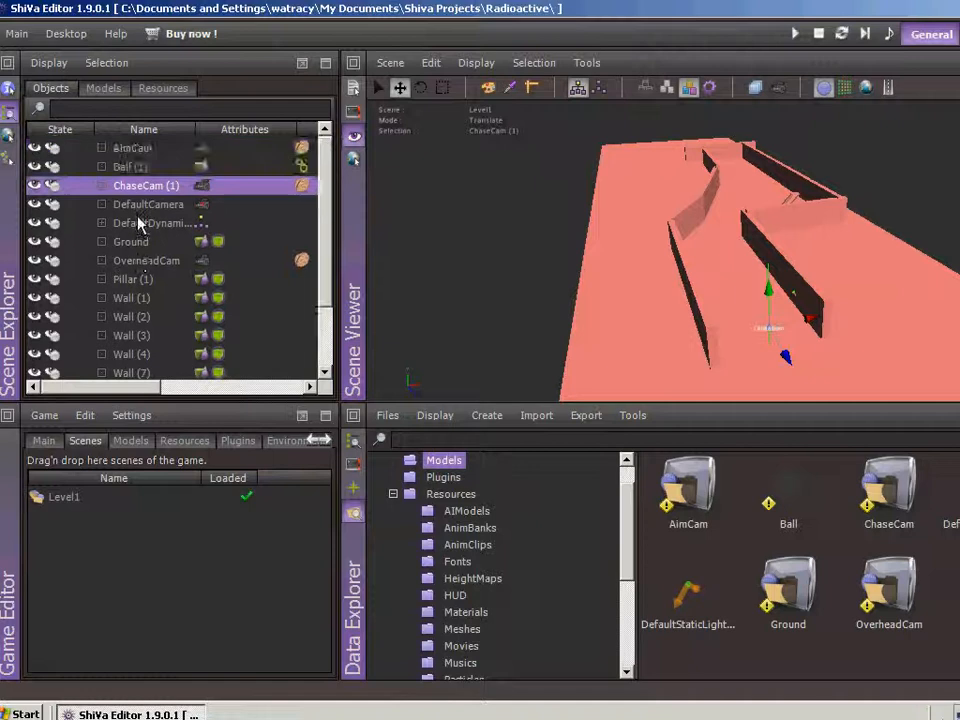
# Set the bounce of Ball (1) to 1 in its Dynamics Controller and save the scene
pyautogui.click(135, 166)
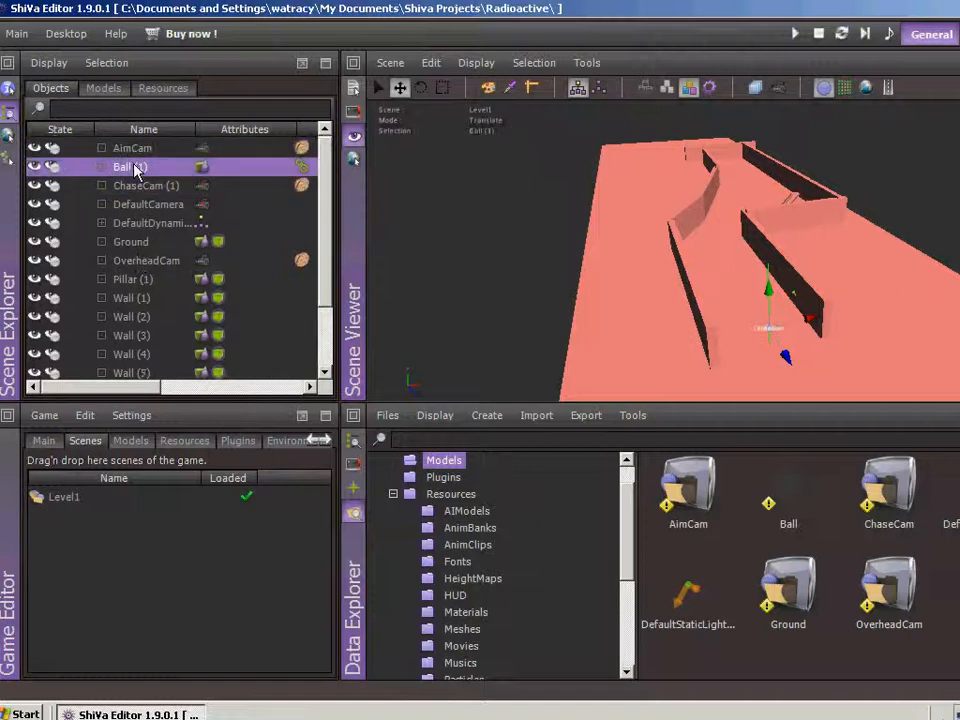
pyautogui.click(7, 89)
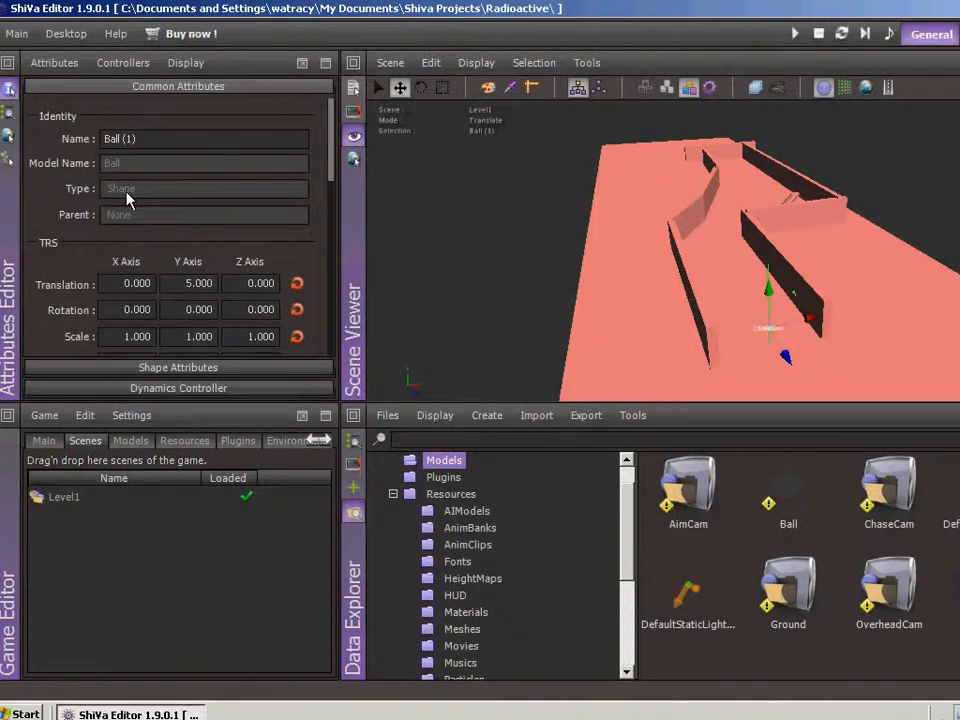
pyautogui.click(134, 388)
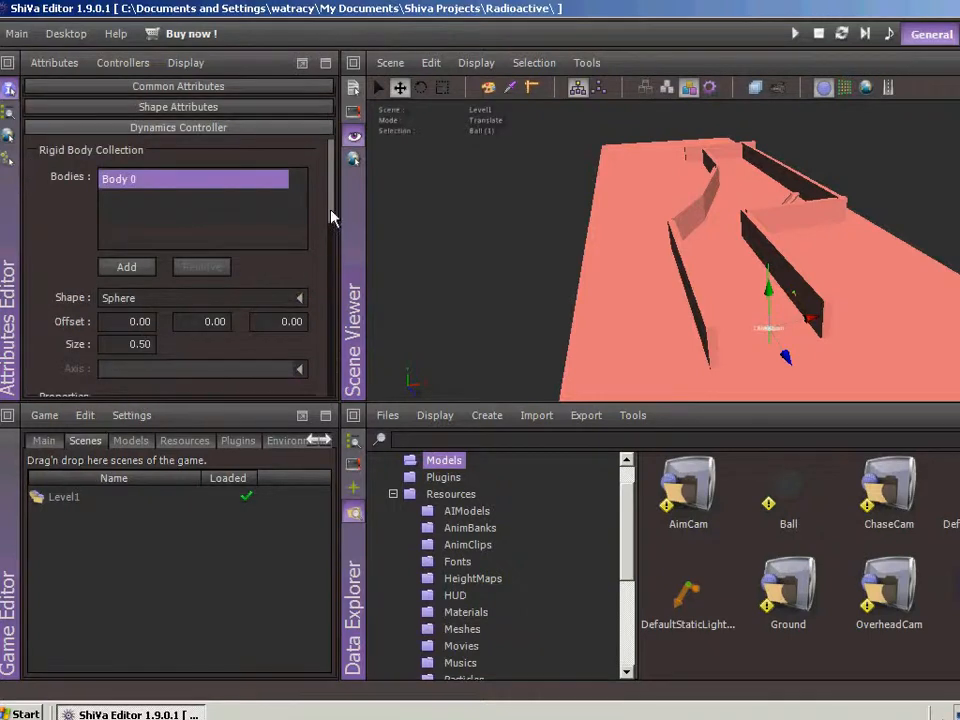
pyautogui.moveTo(331, 214); pyautogui.dragTo(338, 290)
pyautogui.doubleClick(300, 221)
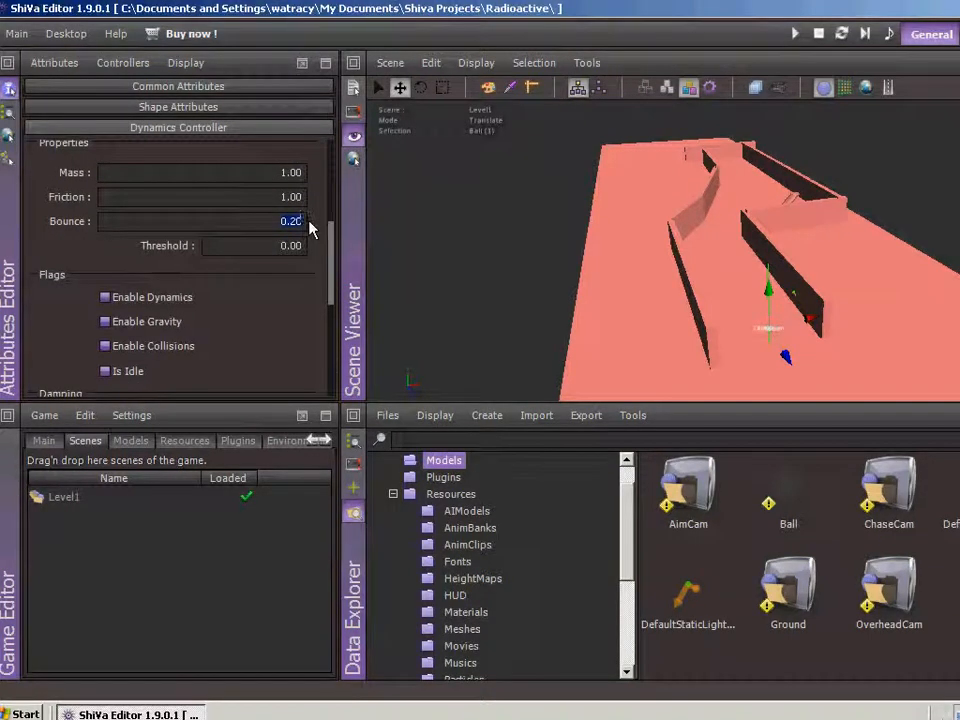
pyautogui.write('1')
pyautogui.press('Tab')
pyautogui.doubleClick(300, 245)
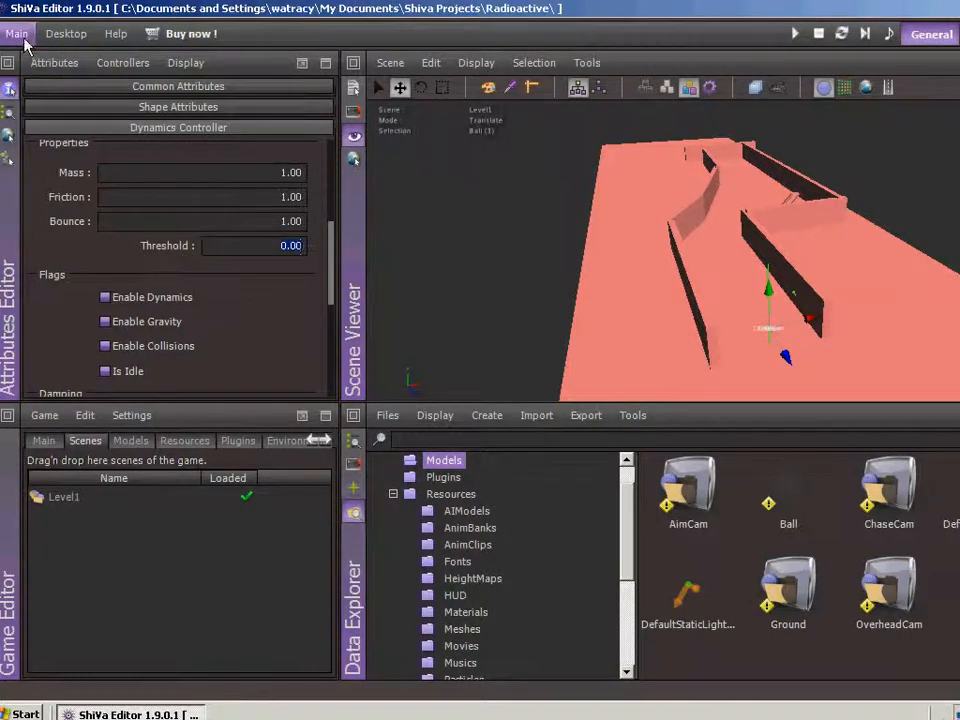
pyautogui.click(390, 62)
pyautogui.click(405, 107)
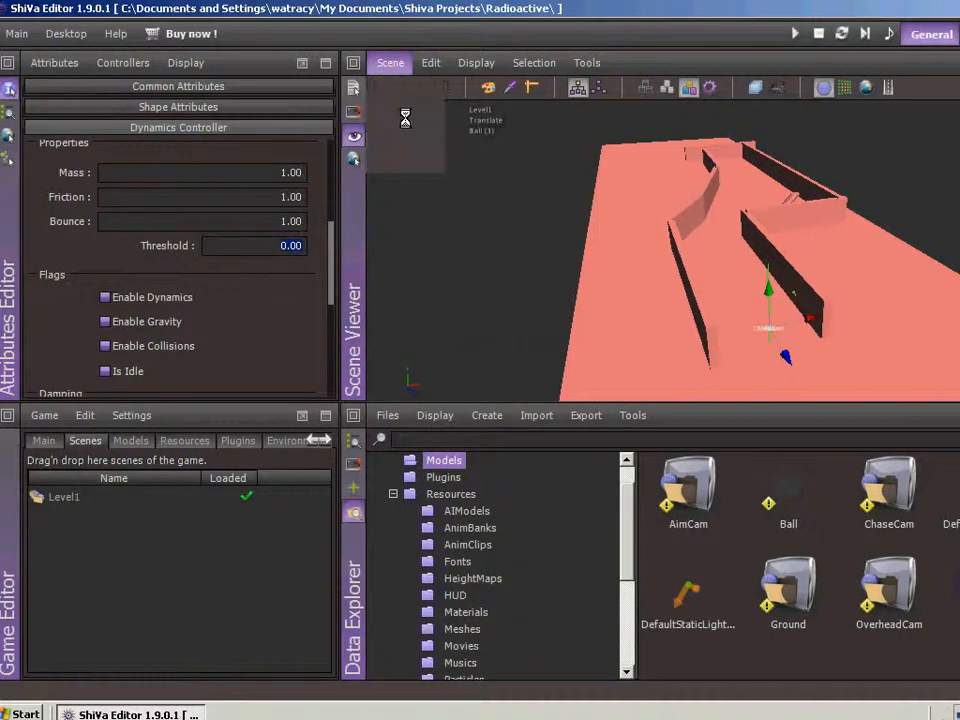
# Run the game, switch between its cameras to check the course and the ball's motion, and stop it
pyautogui.click(795, 33)
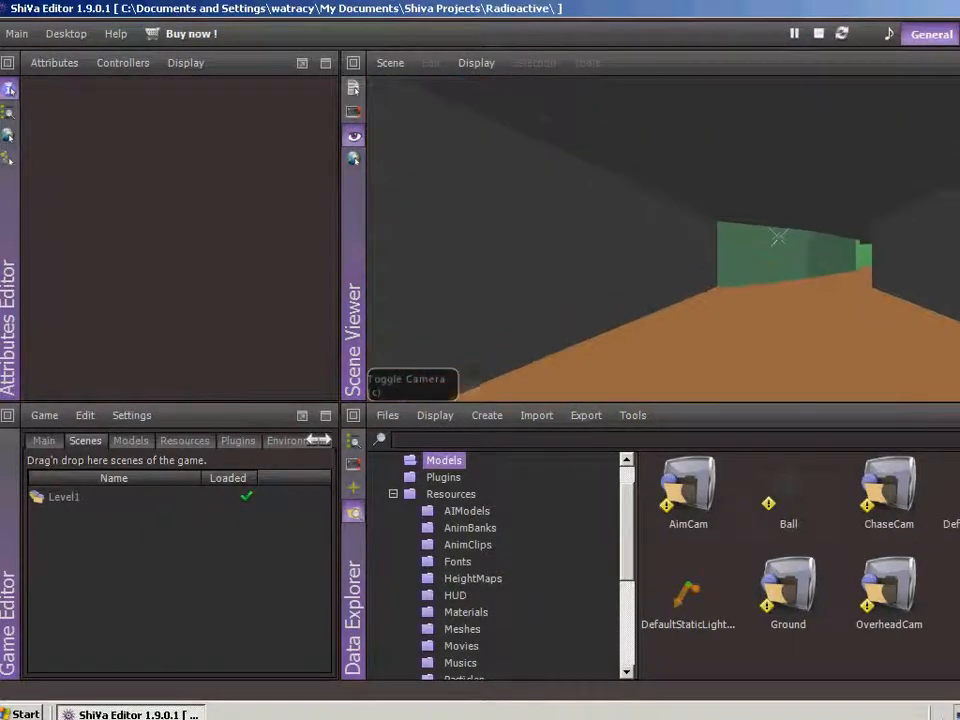
pyautogui.press('c')
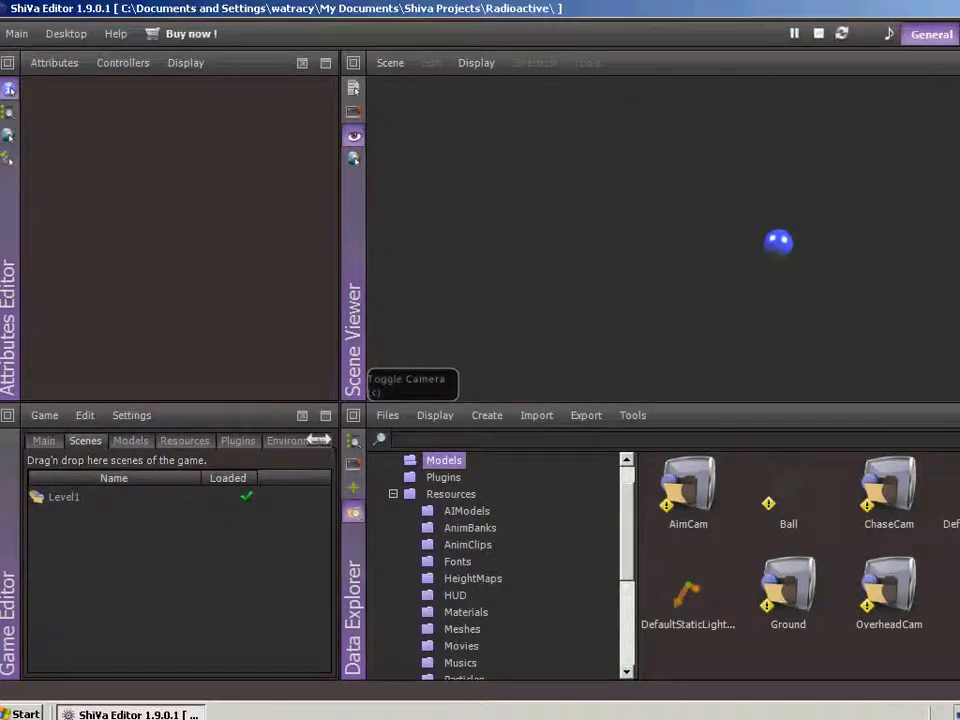
pyautogui.press('c')
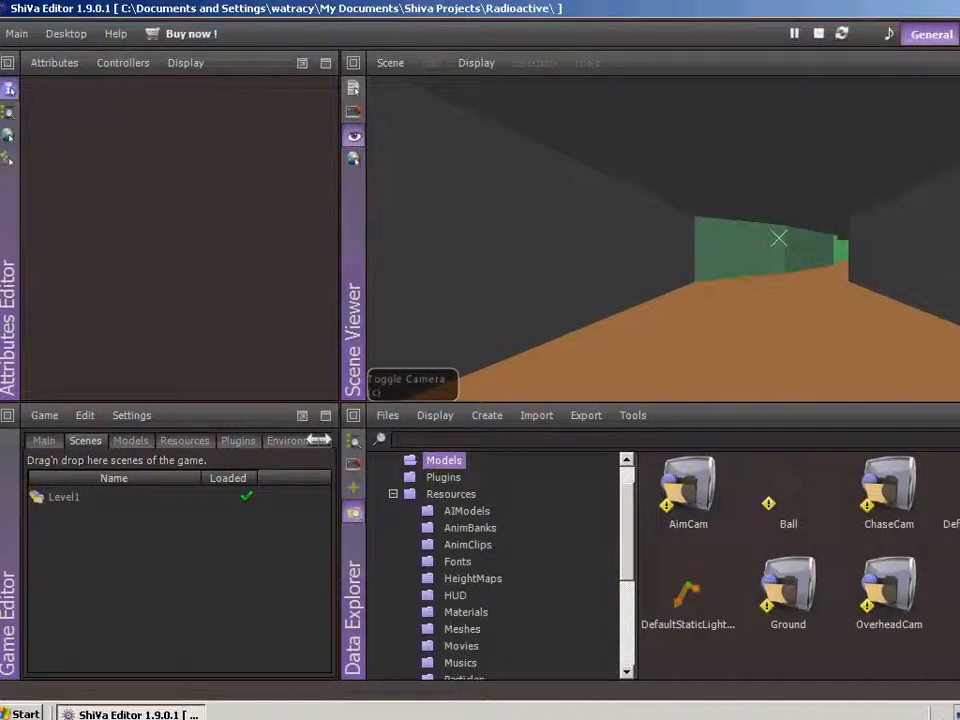
pyautogui.press('c')
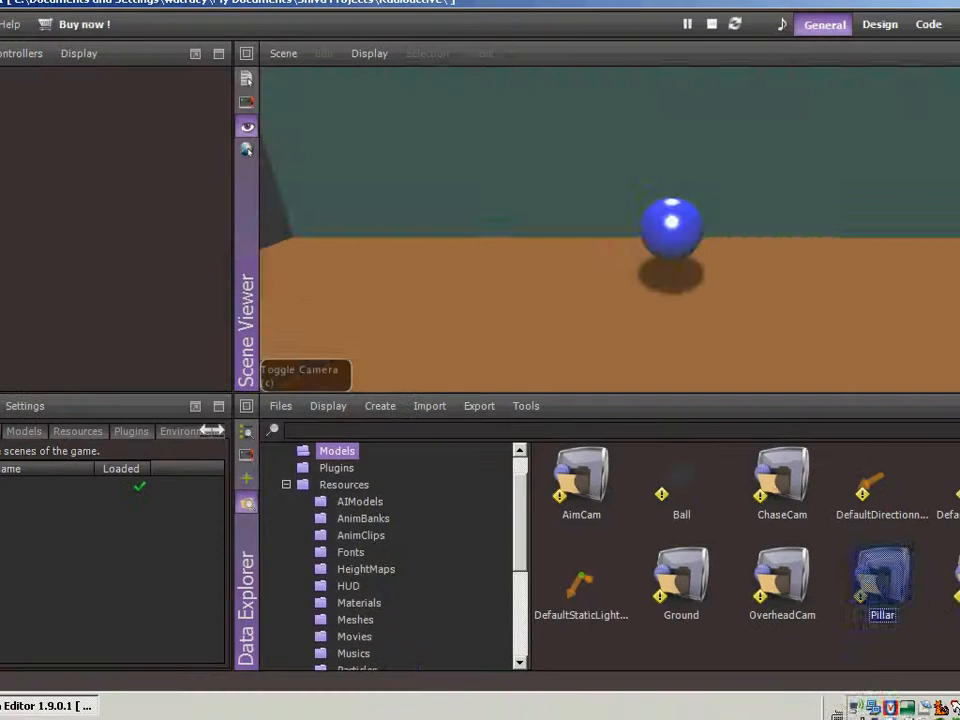
pyautogui.press('c')
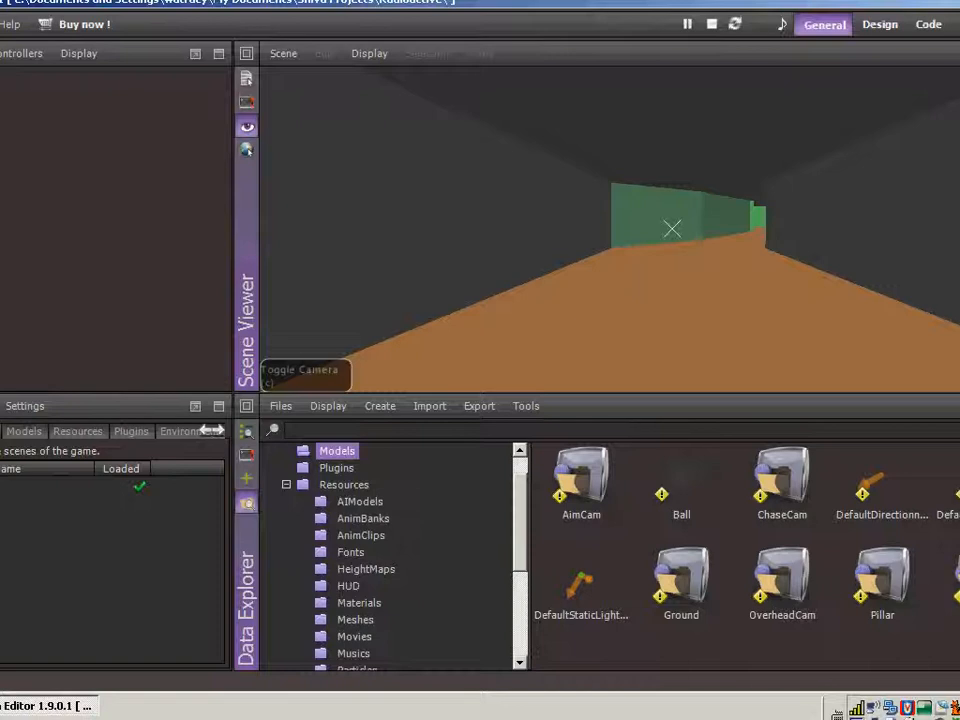
pyautogui.press('Escape')
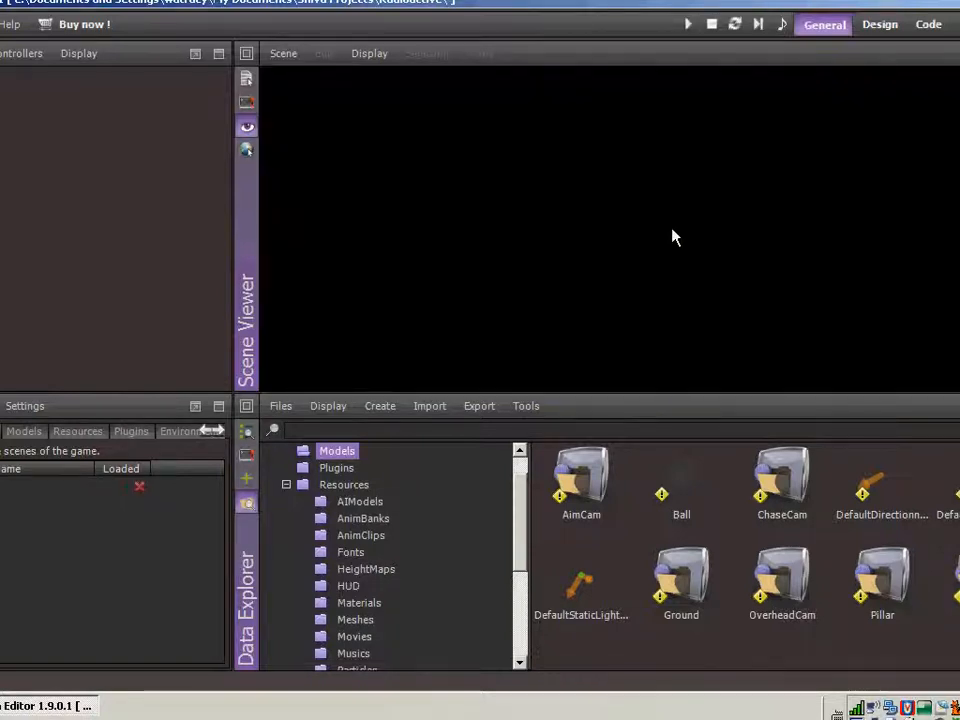
# Remove the commented-out speed and distance condition after "else" on line 21 of the ChaseCamAI onEnterFrame script
pyautogui.click(935, 27)
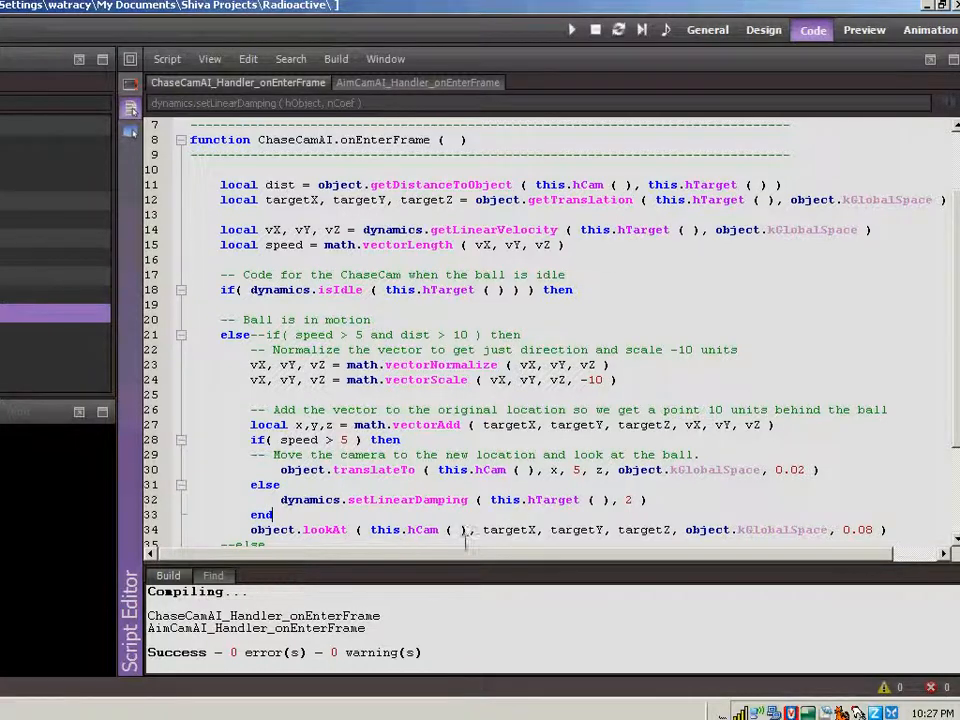
pyautogui.moveTo(465, 560)
pyautogui.mouseDown()
pyautogui.moveTo(485, 563)
pyautogui.moveTo(474, 560)
pyautogui.mouseUp()
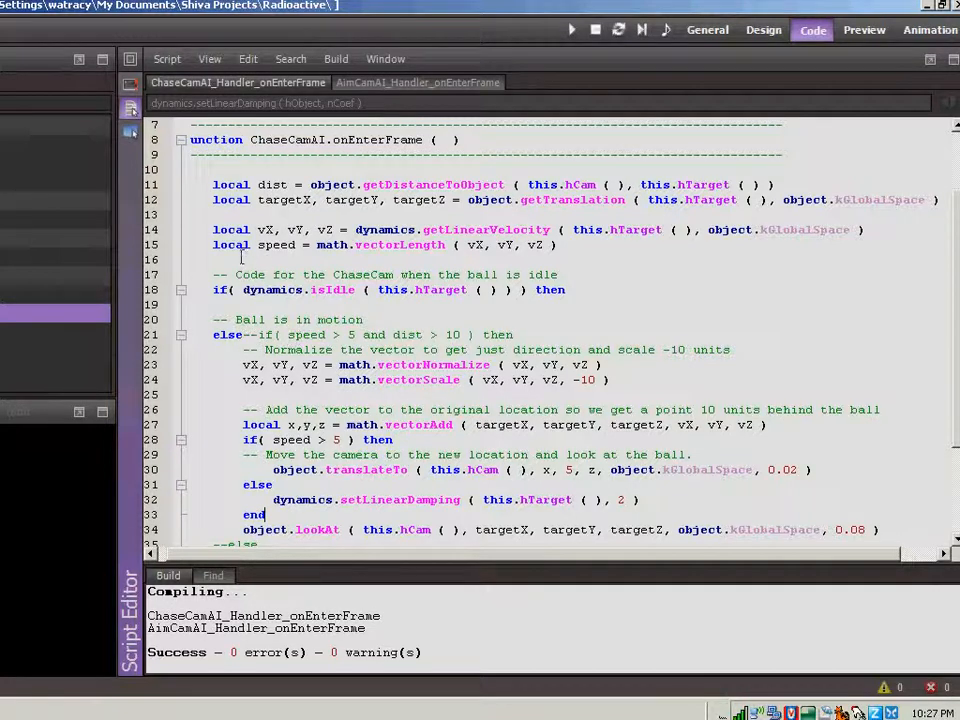
pyautogui.scroll(-1, 231, 334)
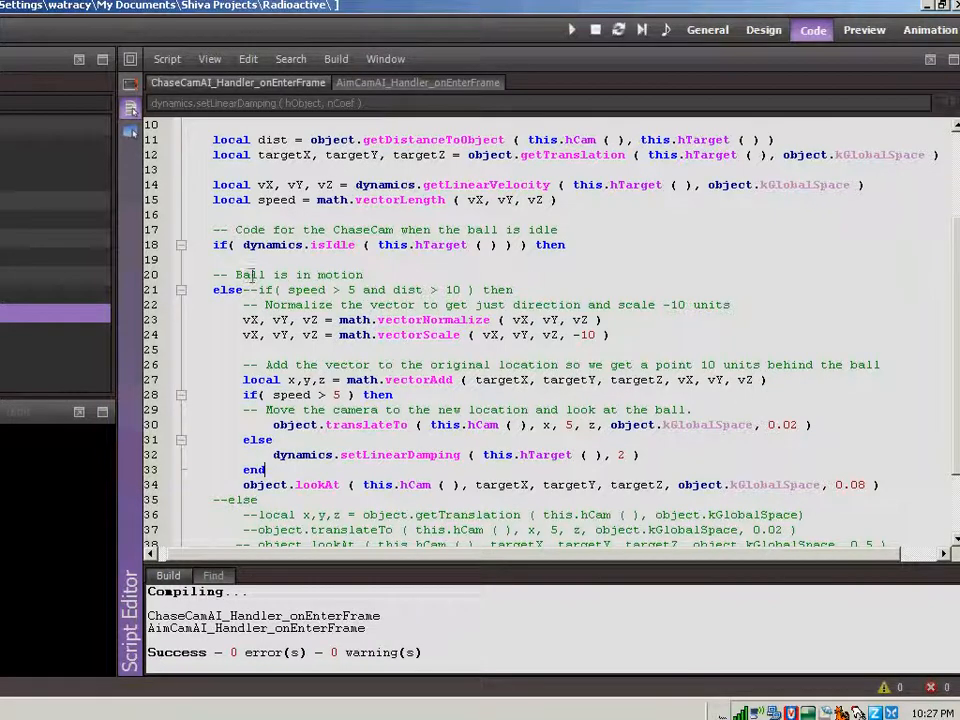
pyautogui.moveTo(243, 290); pyautogui.dragTo(515, 296)
pyautogui.press('BackSpace')
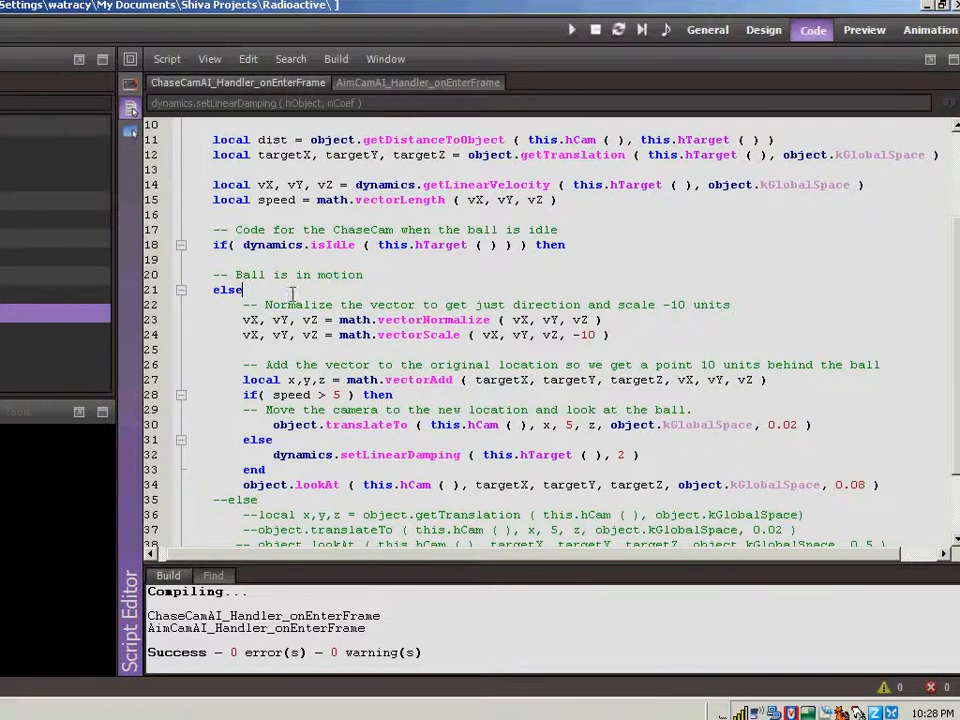
# Delete the commented-out "else" block with its getTranslation, translateTo and lookAt lines below the object.lookAt call
pyautogui.scroll(-2, 292, 292)
pyautogui.moveTo(212, 410); pyautogui.dragTo(896, 455)
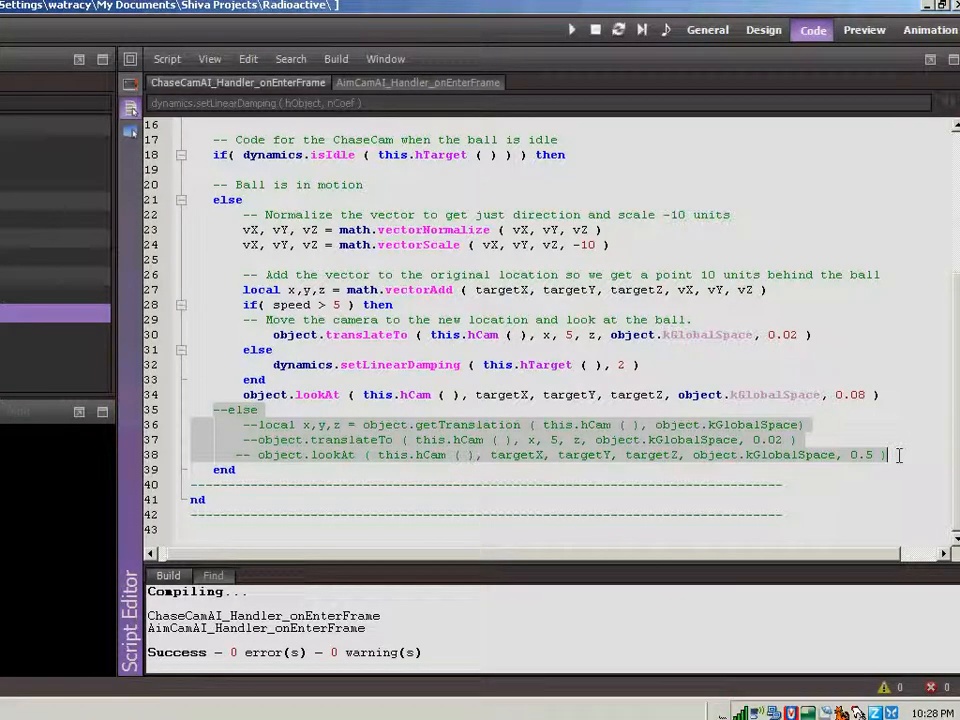
pyautogui.press('Delete')
pyautogui.press('BackSpace')
pyautogui.press('BackSpace')
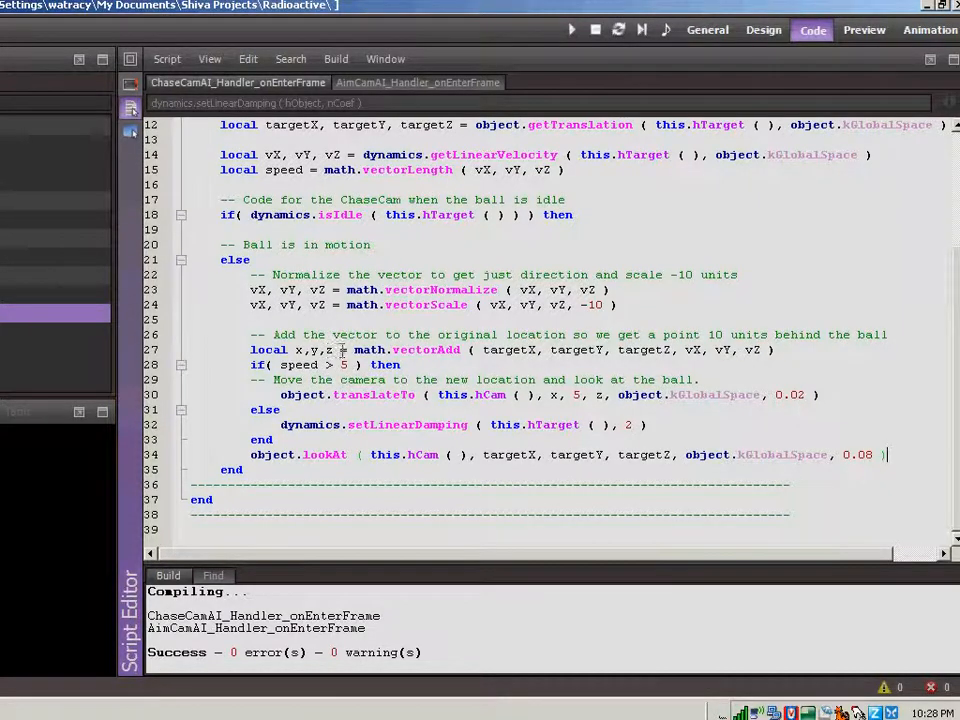
# Insert a blank line before the "if( speed > 5 )" block and another after its closing "end"
pyautogui.click(803, 349)
pyautogui.press('Return')
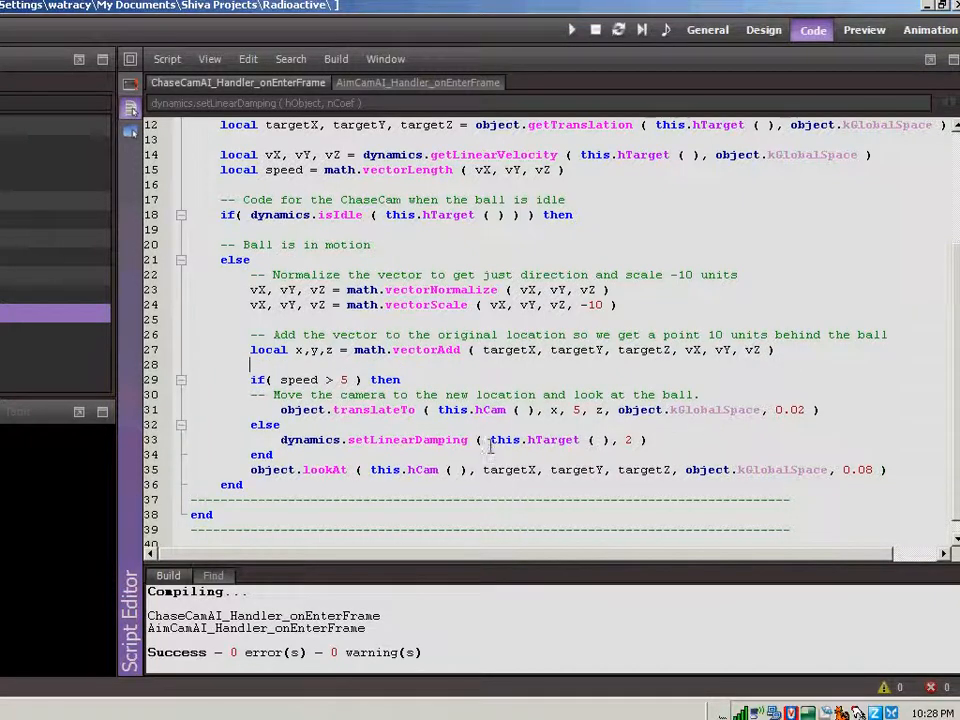
pyautogui.click(441, 455)
pyautogui.press('Return')
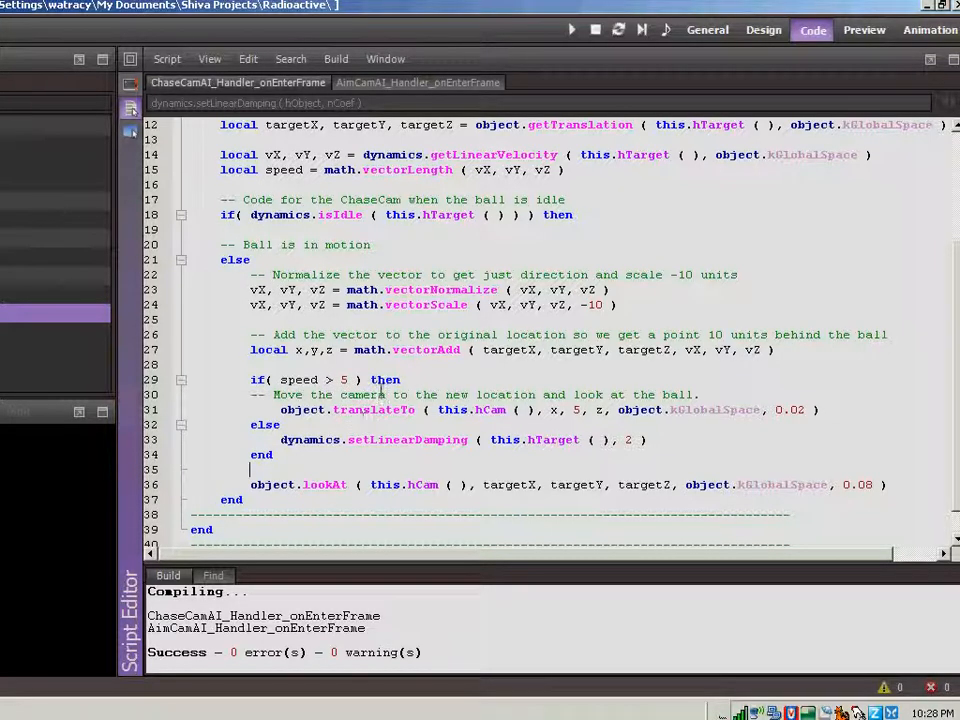
# Review the AimCamAI onEnterFrame handler and playtest the game, shooting the ball and toggling cameras before stopping it
pyautogui.scroll(-1, 348, 417)
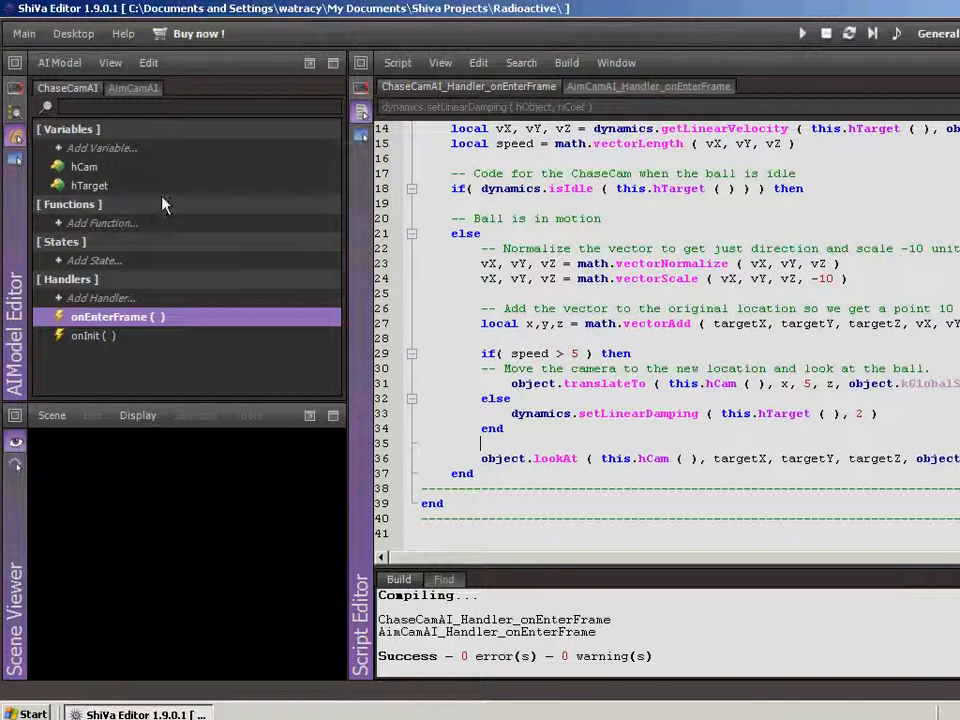
pyautogui.click(722, 89)
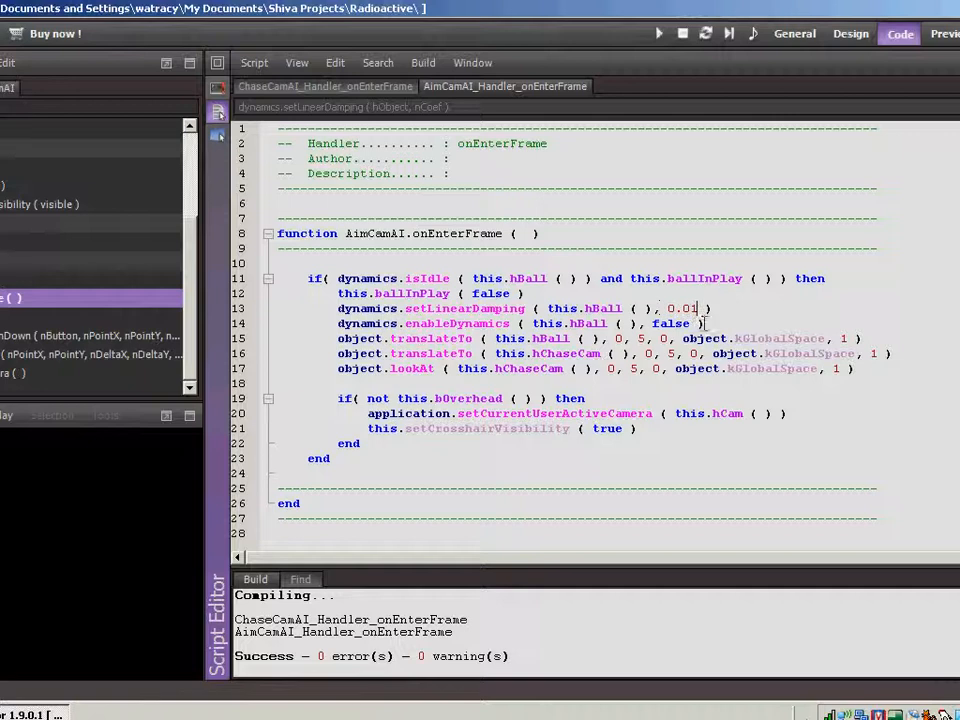
pyautogui.click(795, 34)
pyautogui.click(658, 33)
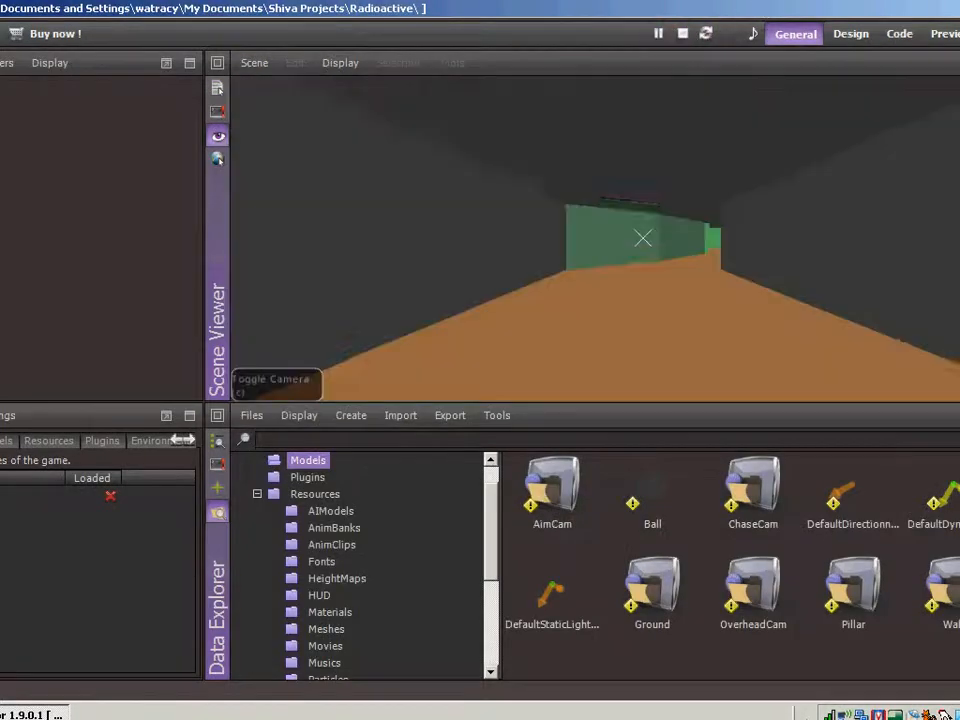
pyautogui.press('space')
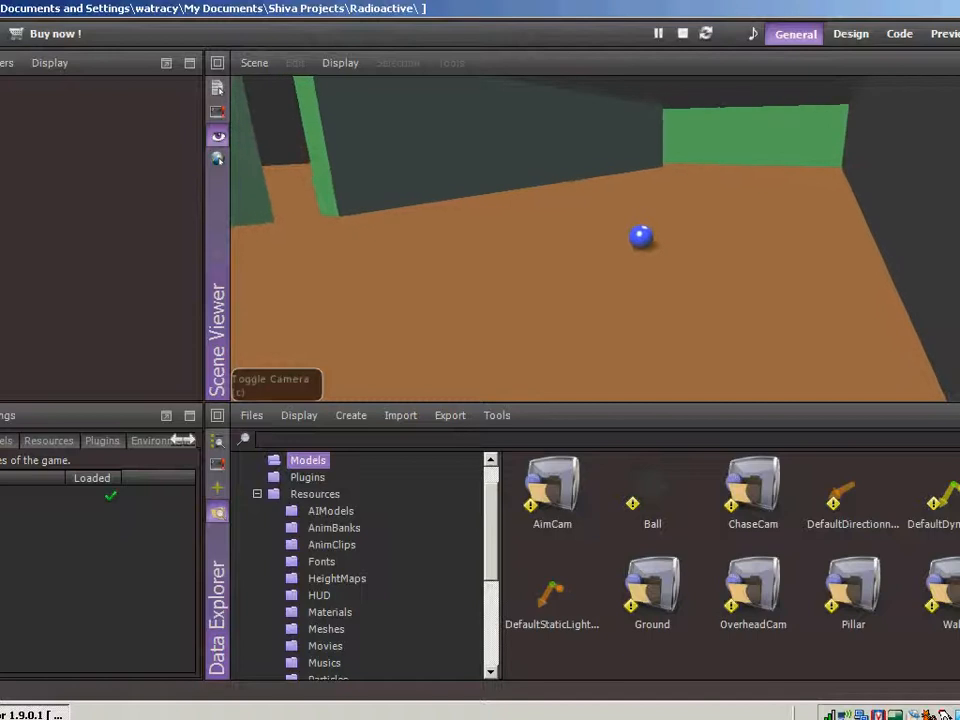
pyautogui.press('c')
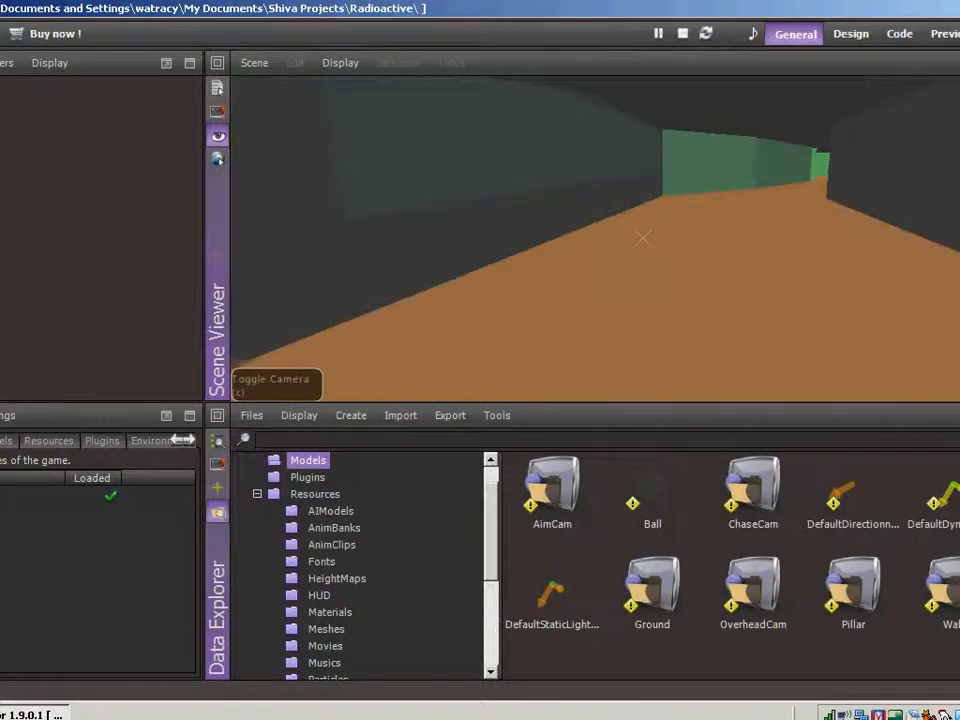
pyautogui.press('c')
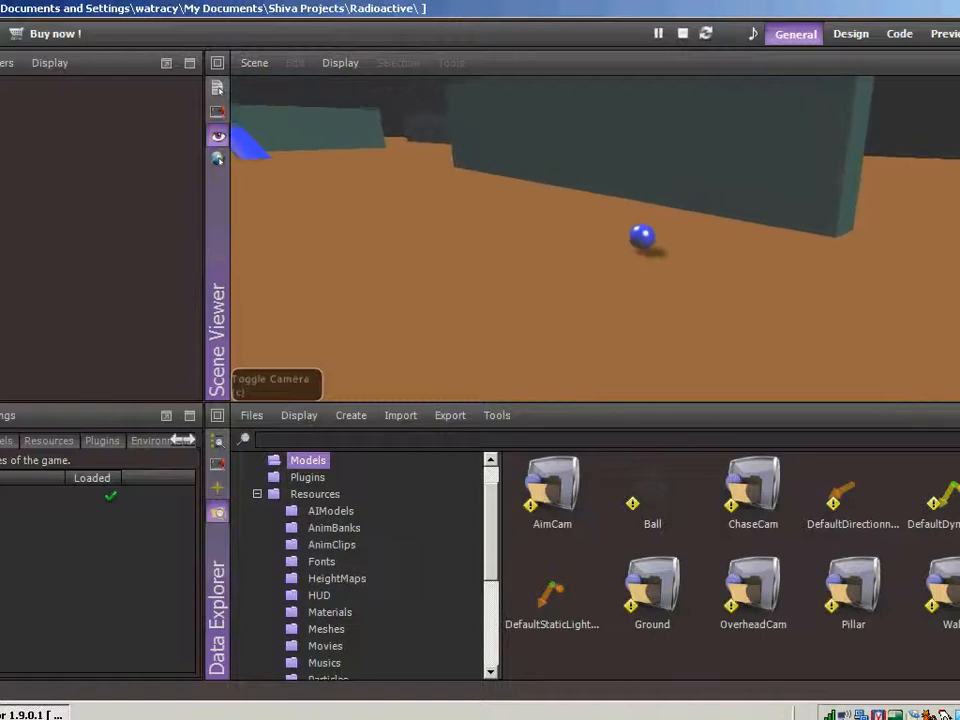
pyautogui.press('Escape')
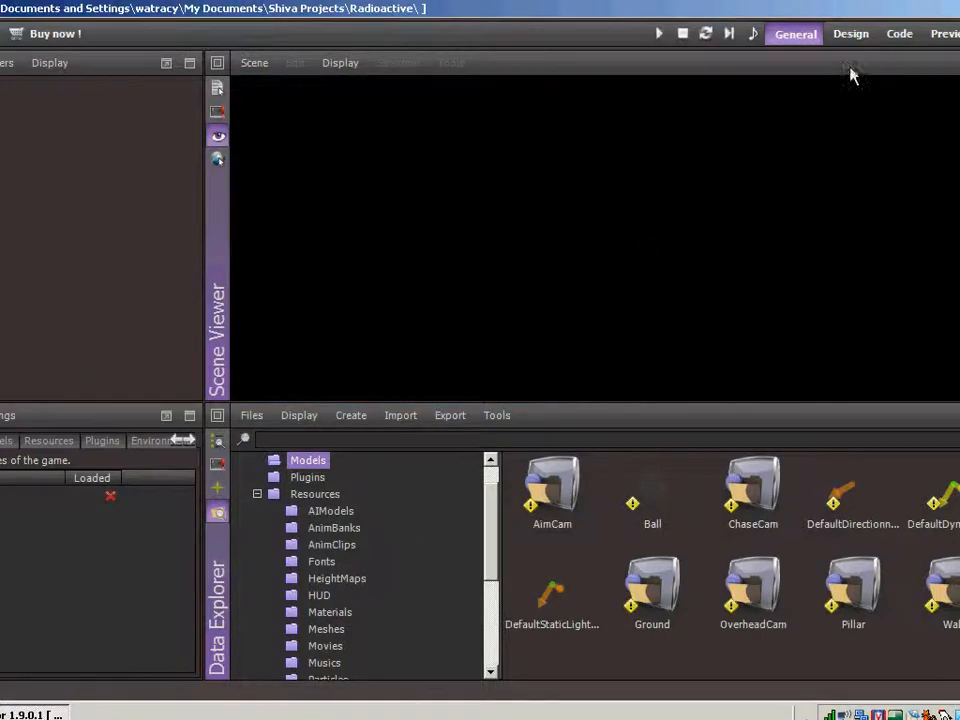
# Review the speed check, camera translation and linear damping lines in the ChaseCamAI onEnterFrame script
pyautogui.click(899, 34)
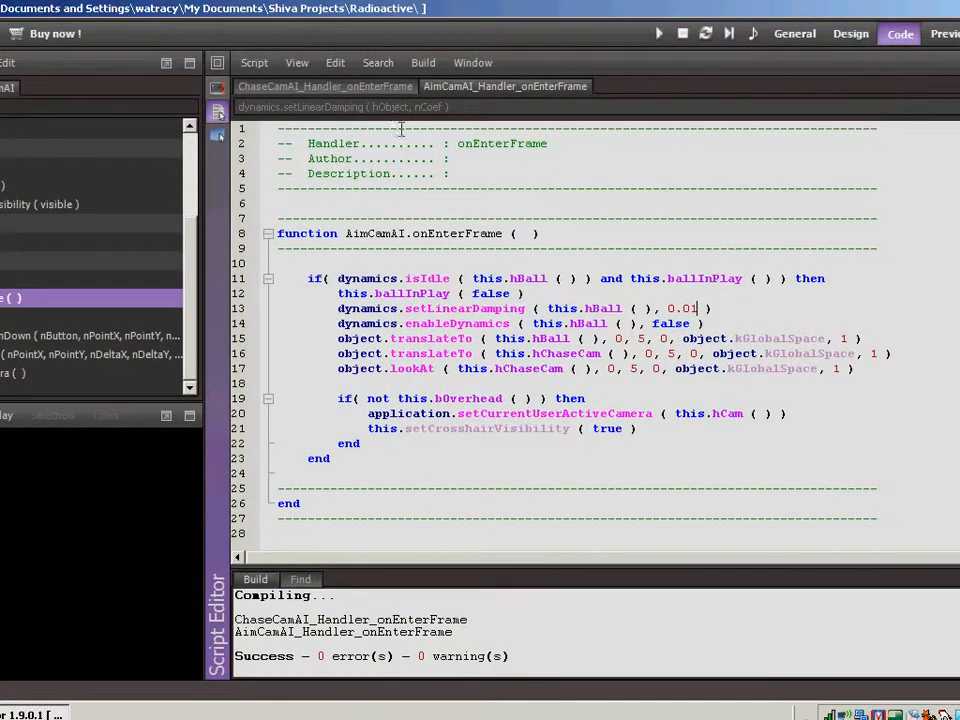
pyautogui.click(388, 88)
pyautogui.scroll(-2, 655, 384)
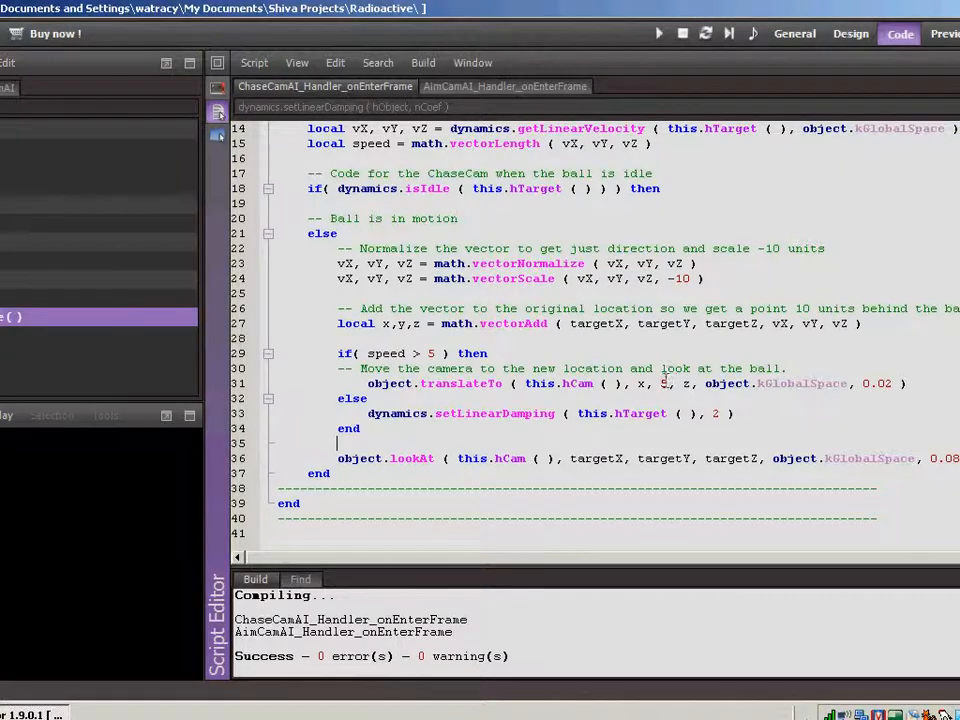
# Run the game again and shoot the ball down the course several times, varying the vertical aim and toggling the camera
pyautogui.click(795, 34)
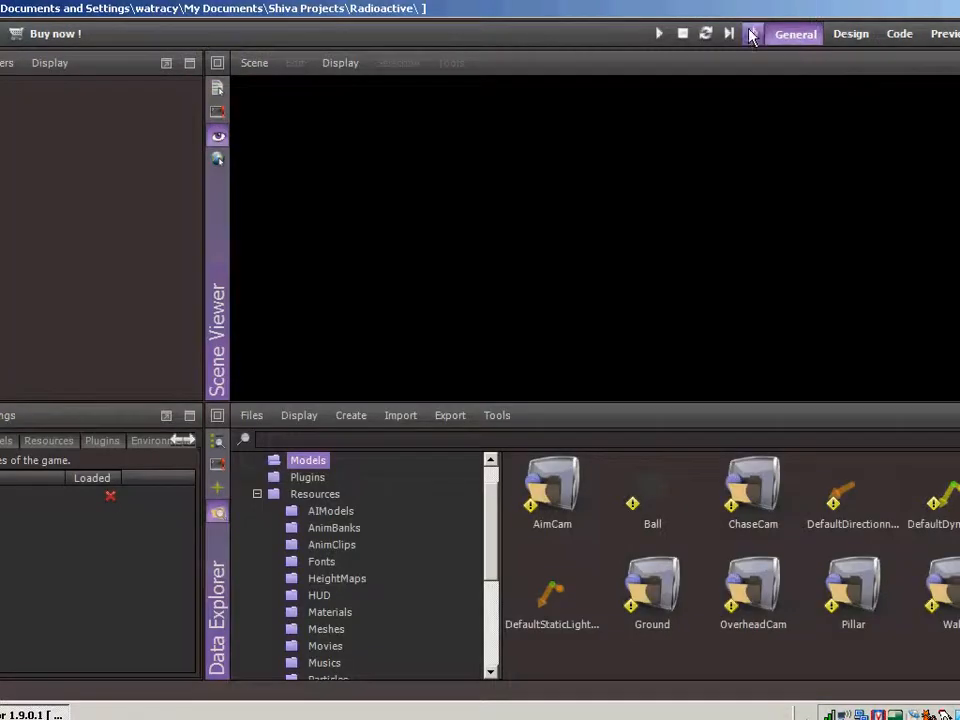
pyautogui.click(659, 34)
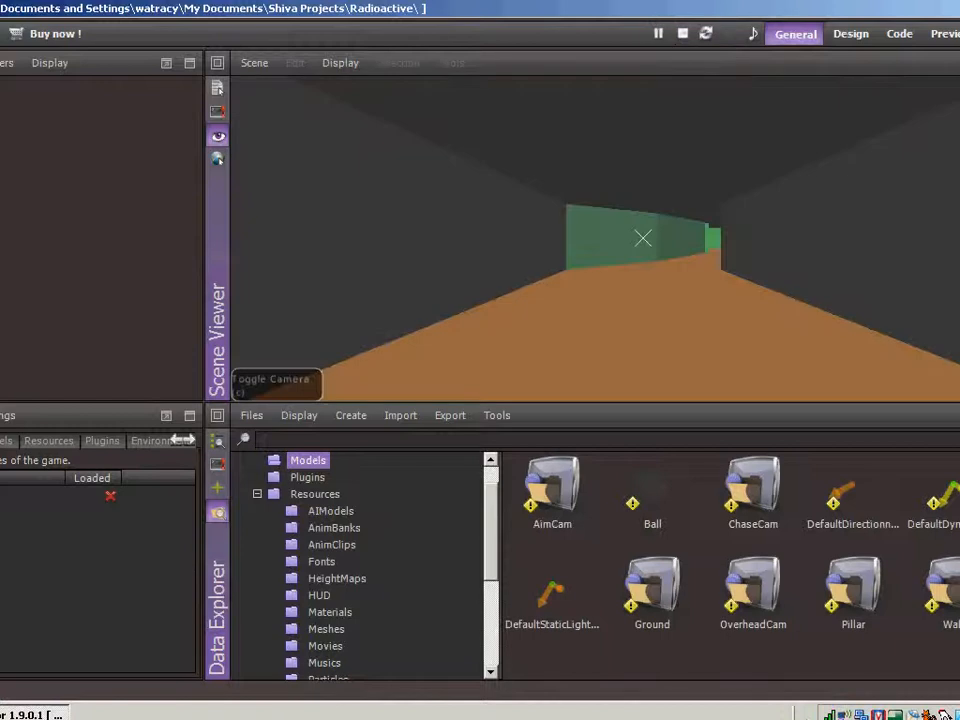
pyautogui.press('Up')
pyautogui.press('space')
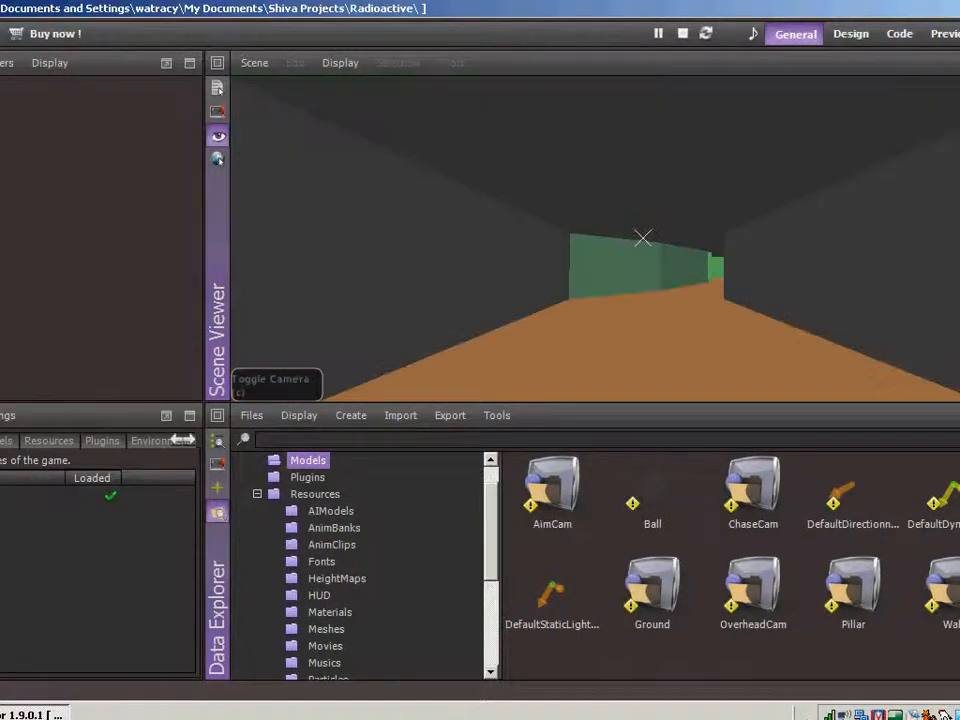
pyautogui.press('Down')
pyautogui.press('space')
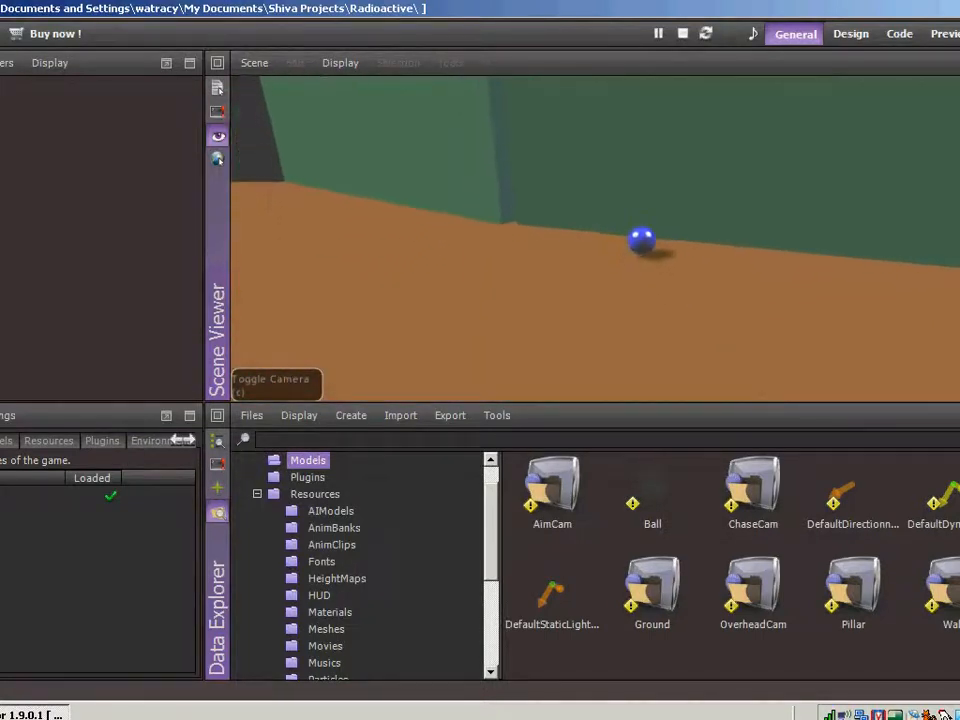
pyautogui.press('c')
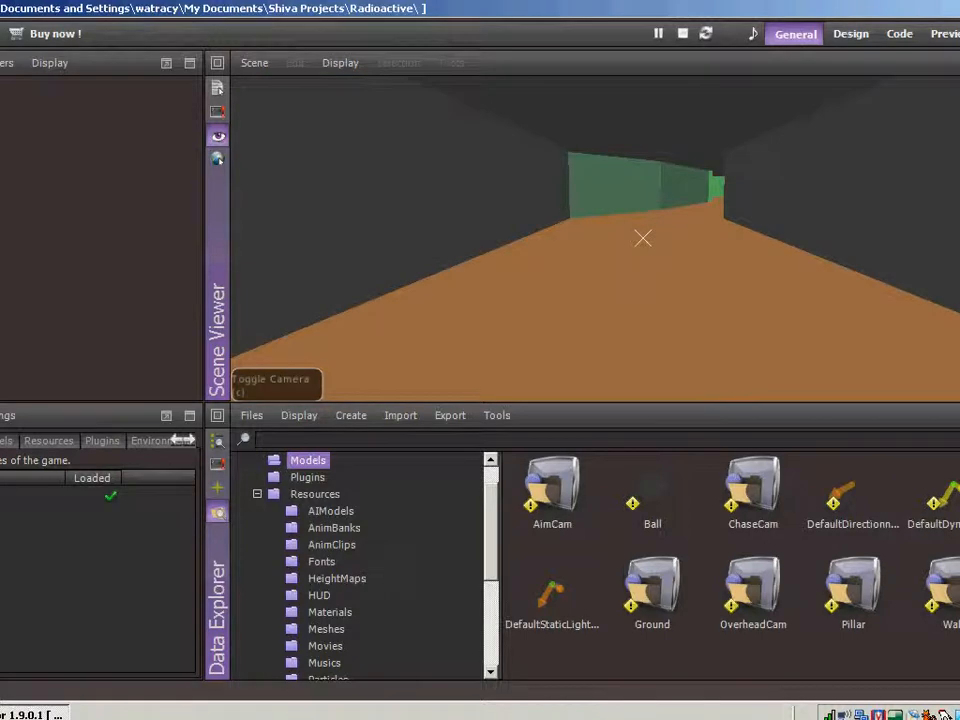
pyautogui.press('Up')
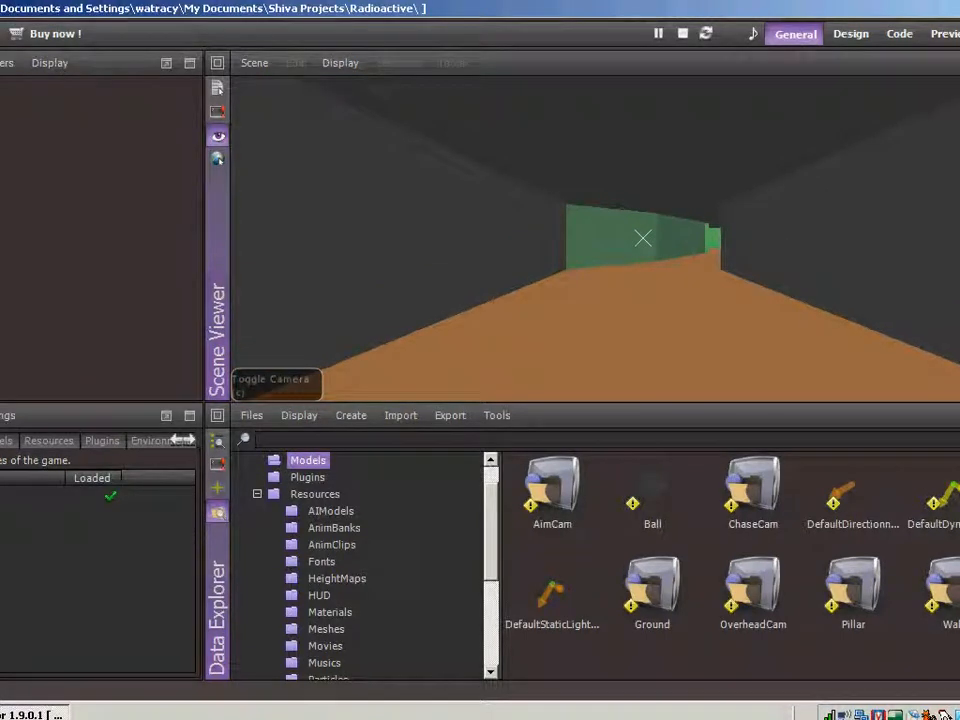
pyautogui.press('space')
pyautogui.press('space')
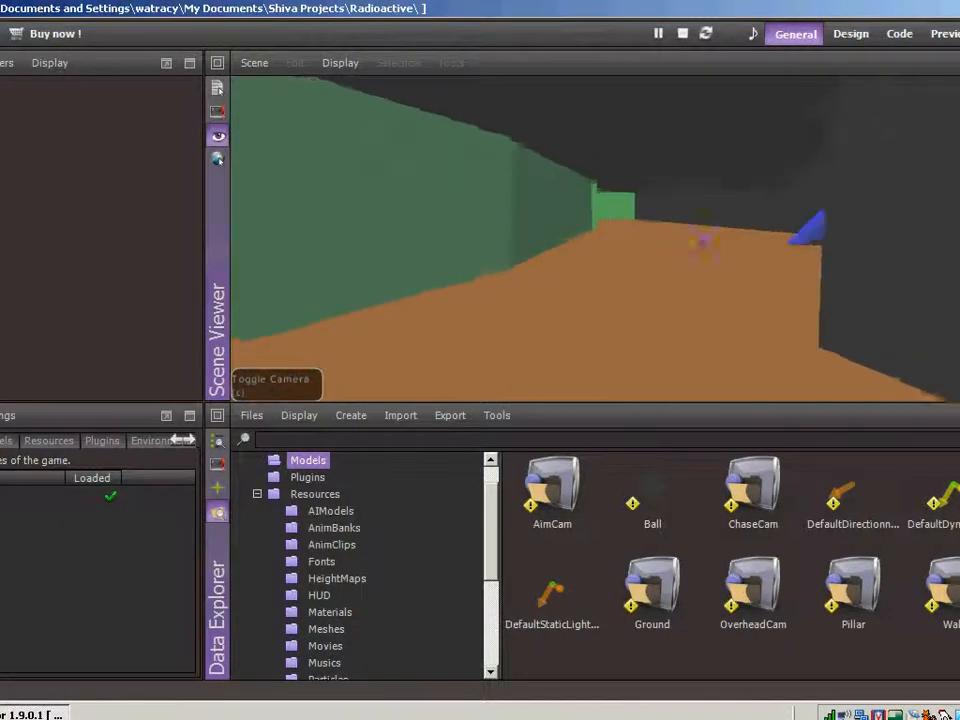